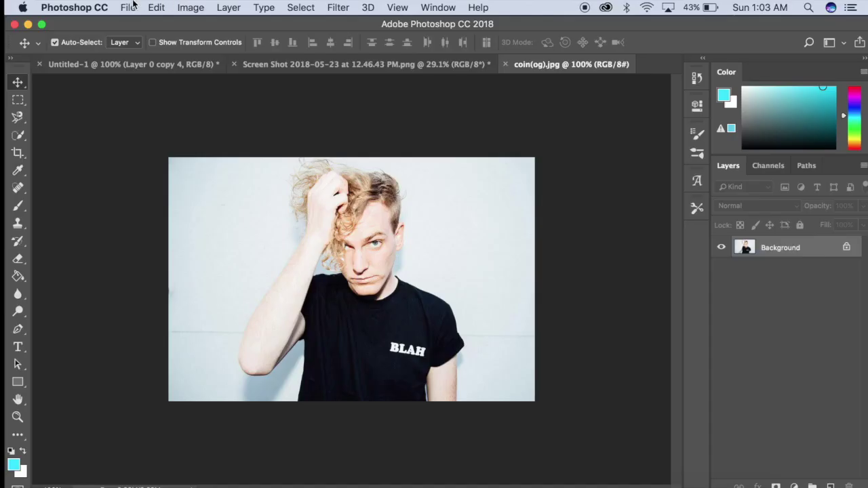
Try a contrast of about -41 in Brightness/Contrast, then cancel the adjustment
click(127, 7)
mouse_move(212, 44)
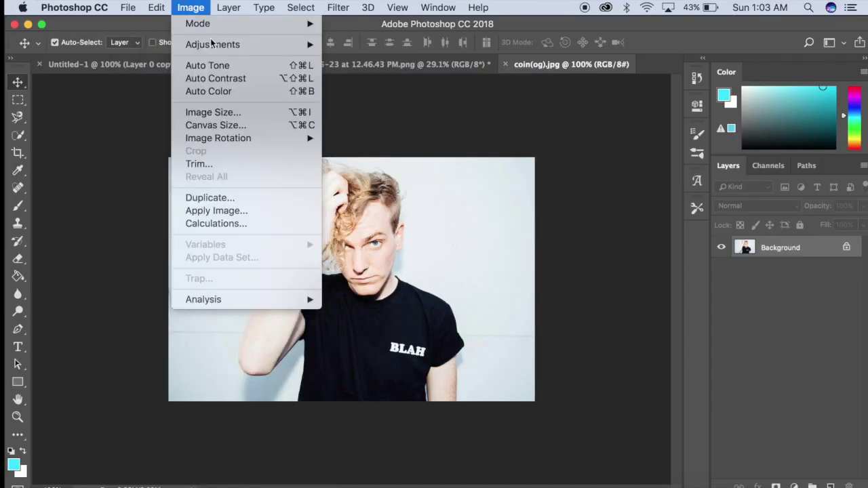
click(374, 46)
drag(559, 142, 503, 143)
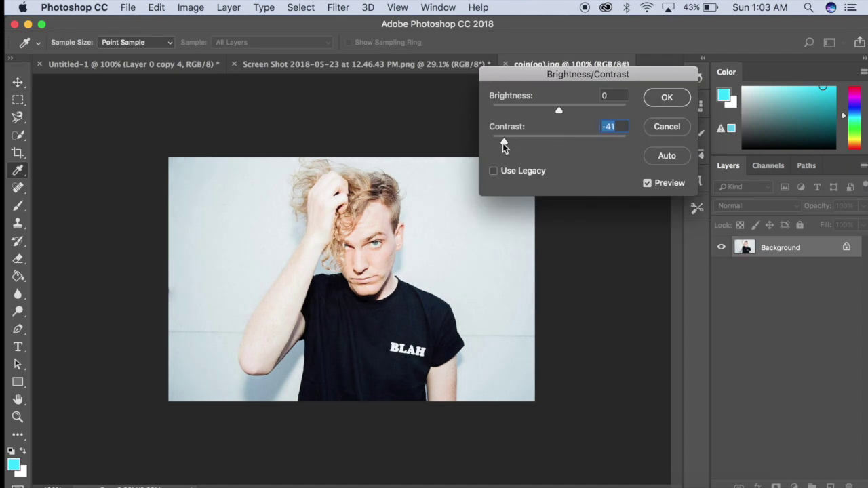
mouse_move(554, 112)
mouse_down()
mouse_move(540, 109)
mouse_move(568, 110)
mouse_move(561, 113)
mouse_up()
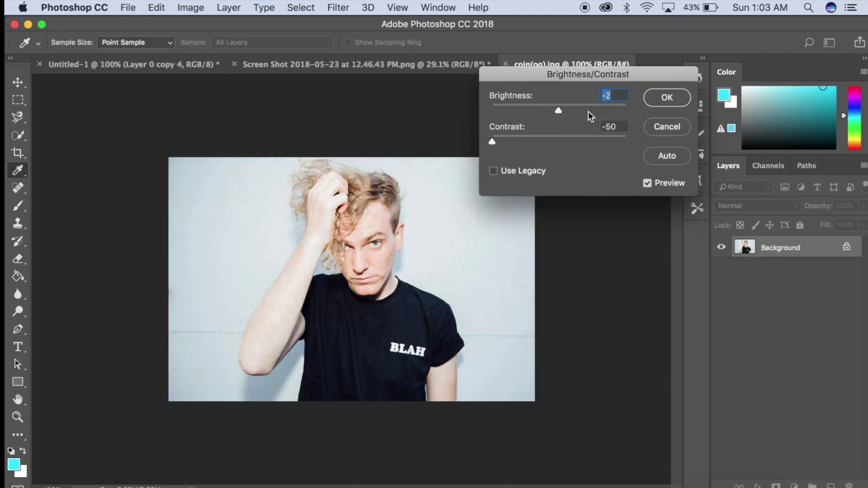
key(Return)
key(v)
Set the portrait's contrast to -24, then glance at the Vibrance settings
click(190, 7)
click(385, 43)
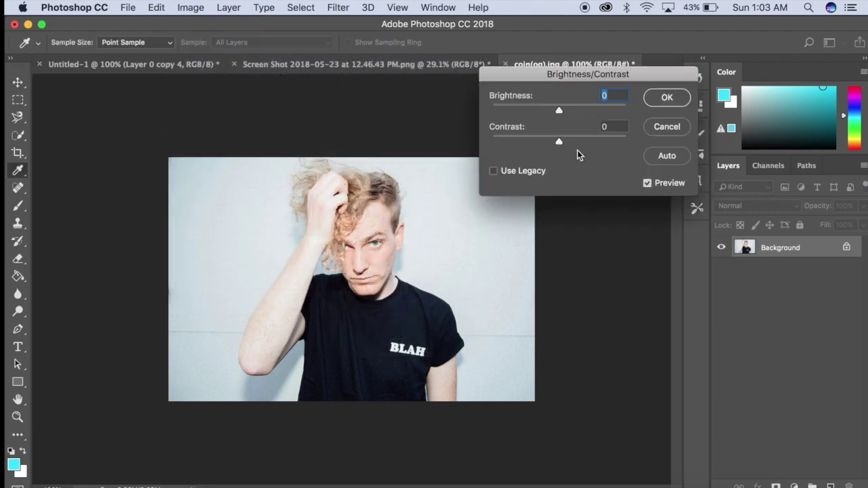
drag(523, 142, 526, 142)
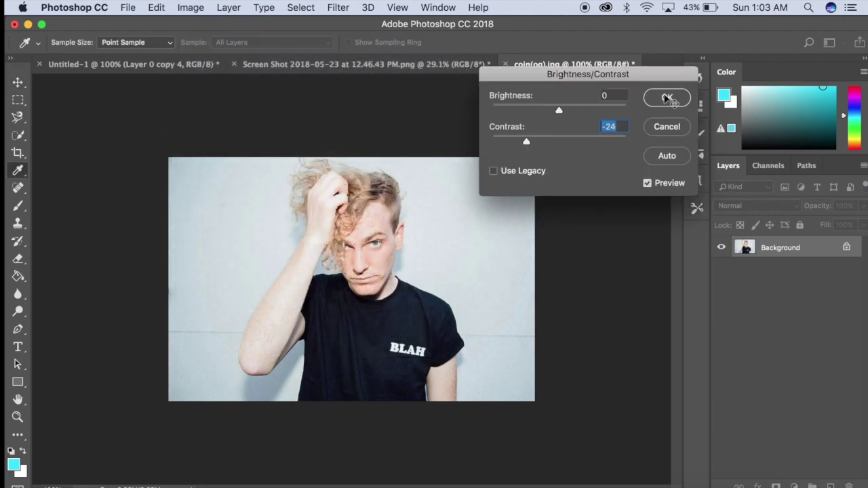
click(667, 97)
click(191, 8)
click(386, 104)
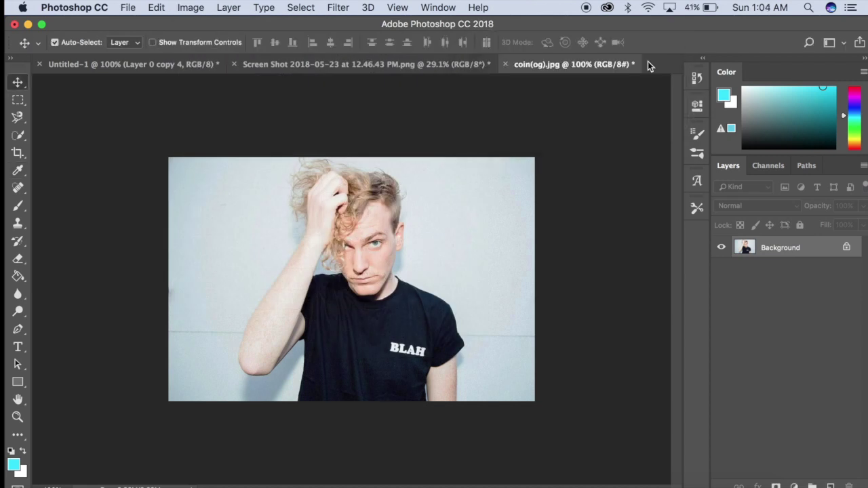
Crop the left and right edges inward, then magic-erase the pale left background
click(18, 152)
drag(168, 279, 203, 279)
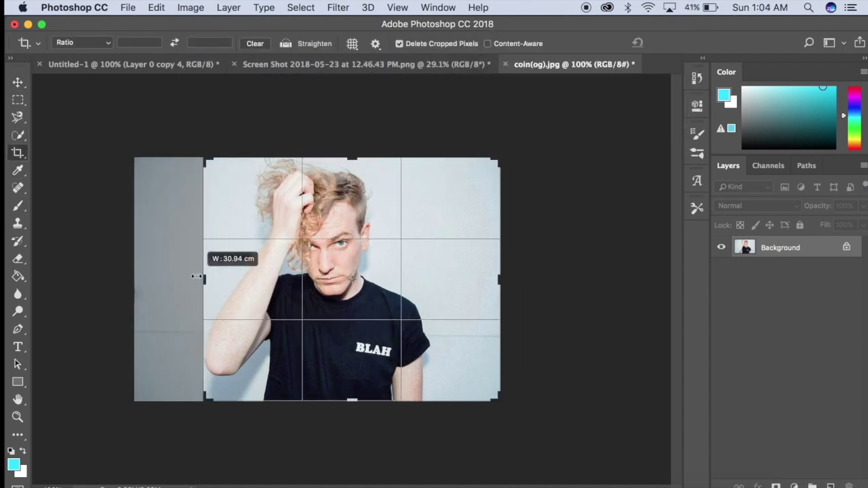
drag(498, 278, 469, 279)
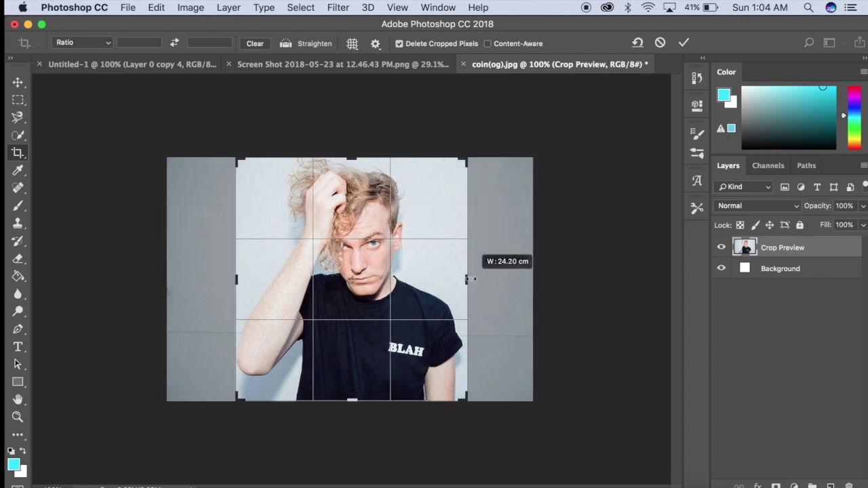
key(Return)
drag(18, 258, 75, 278)
click(241, 228)
Magic-erase the right background, the lower-left patch and the patch beside the neck
click(451, 214)
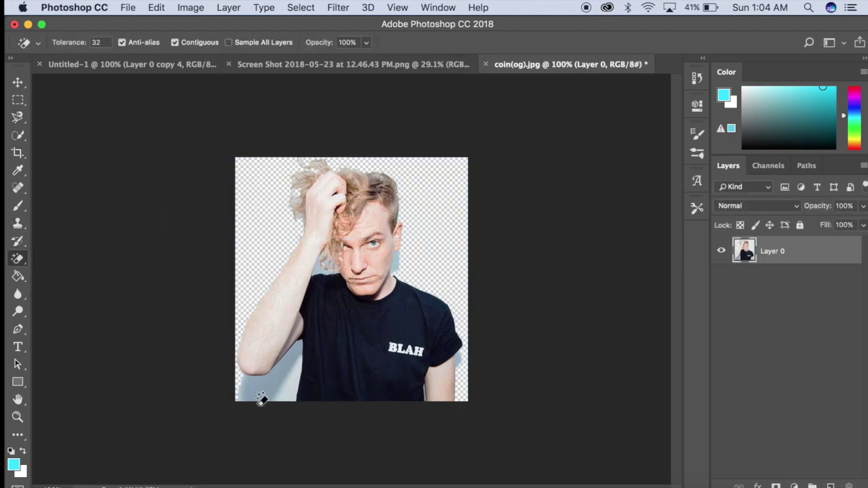
click(294, 381)
click(405, 256)
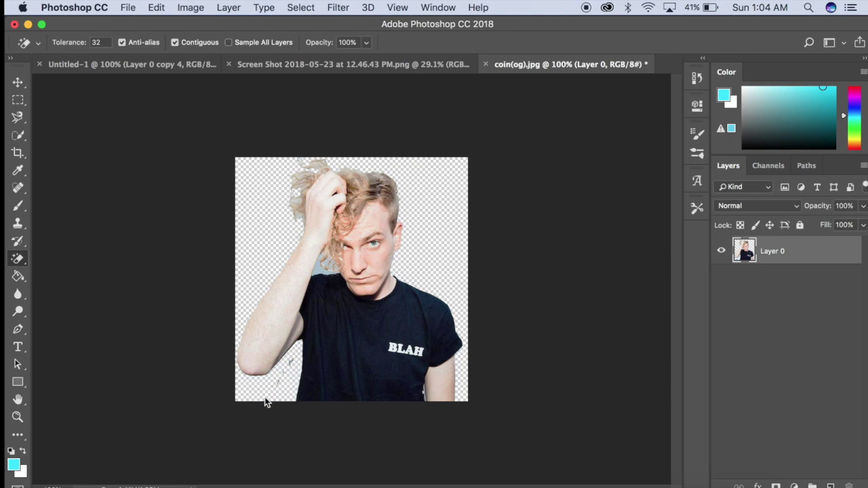
scroll(265, 402, up, 3)
scroll(265, 403, up, 5)
scroll(345, 262, down, 5)
scroll(348, 267, up, 2)
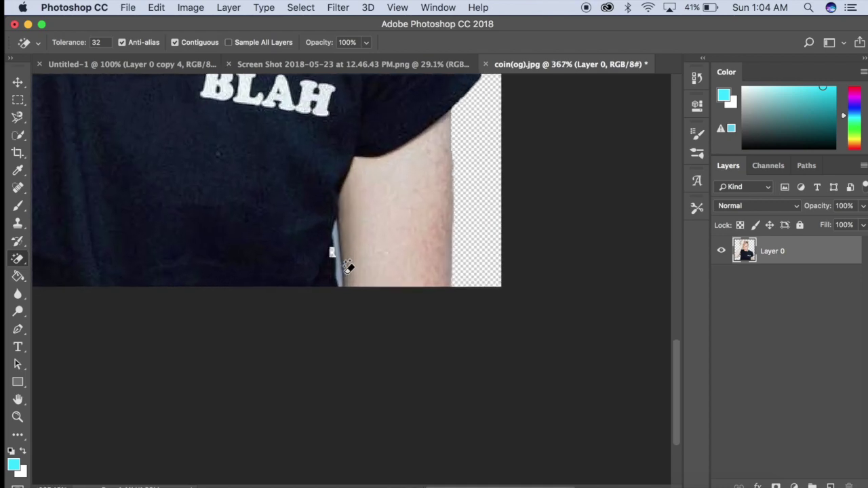
scroll(348, 266, up, 2)
Zoom in and erase the leftover light patches beside and under the raised arm
click(391, 344)
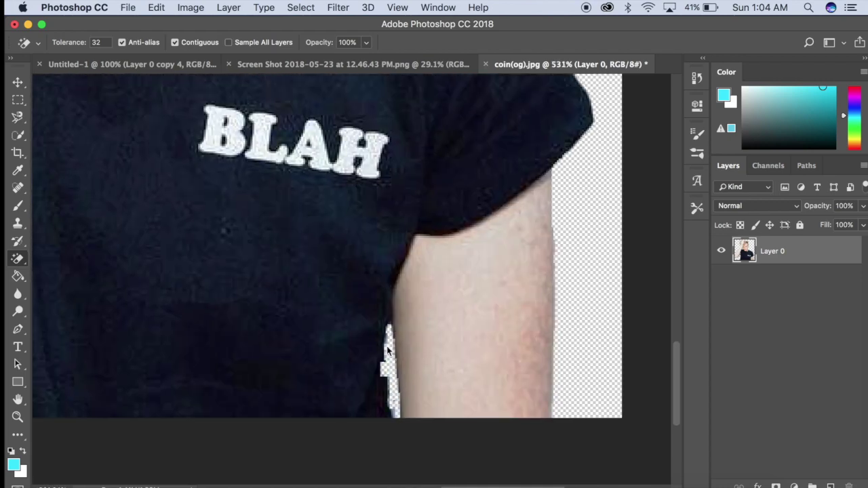
scroll(390, 339, up, 1)
scroll(378, 335, up, 8)
scroll(378, 335, up, 5)
scroll(383, 343, left, 5)
click(387, 345)
click(409, 326)
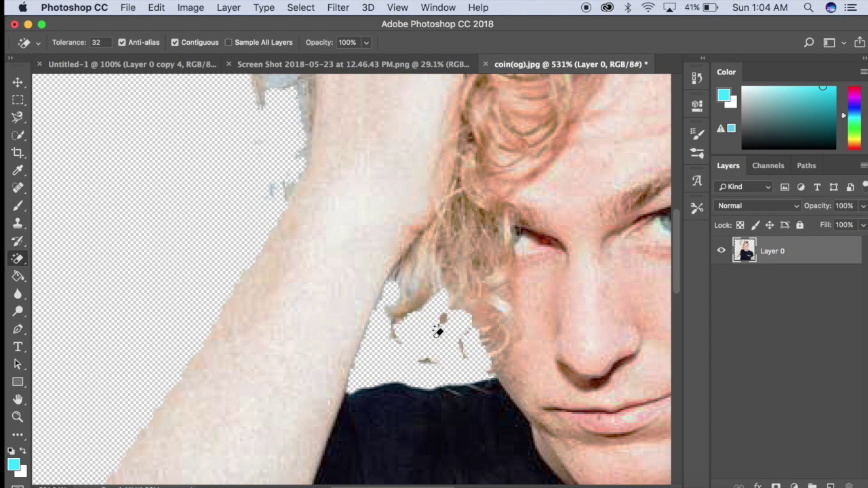
click(277, 83)
drag(18, 259, 68, 256)
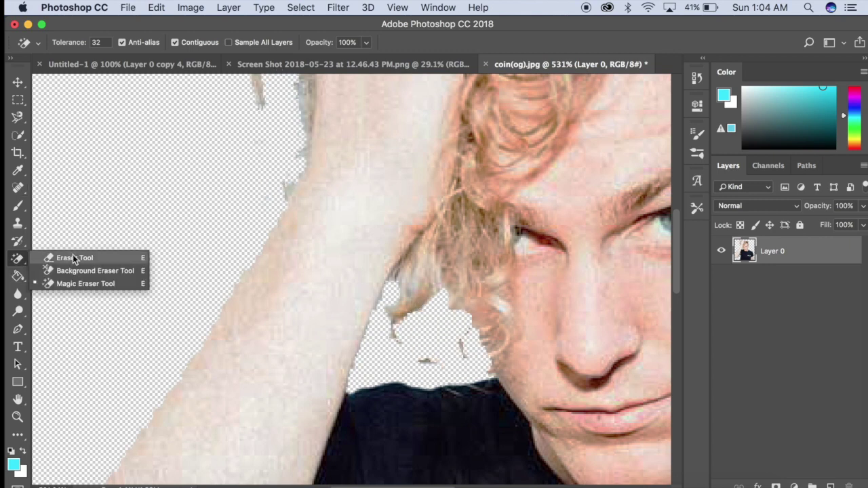
Set the Eraser brush to 36 px and brush away stray hair bits beside the face
click(59, 35)
text(36)
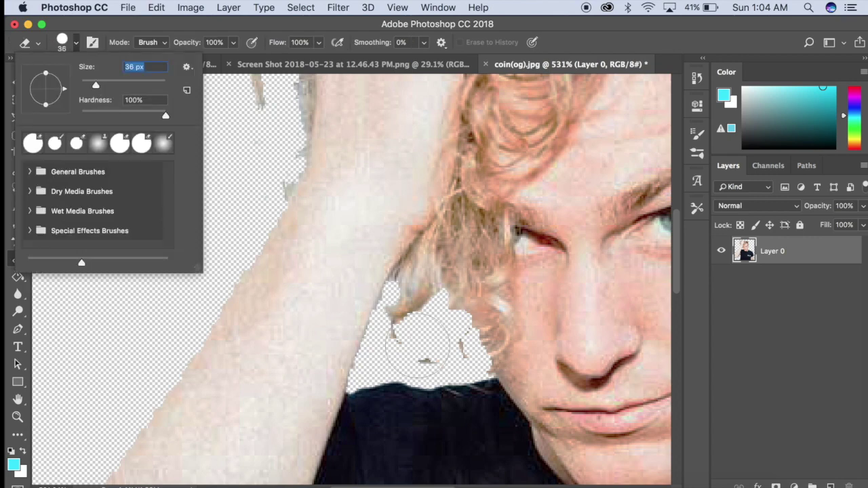
key(Return)
drag(420, 353, 441, 345)
scroll(441, 347, up, 5)
scroll(287, 233, up, 5)
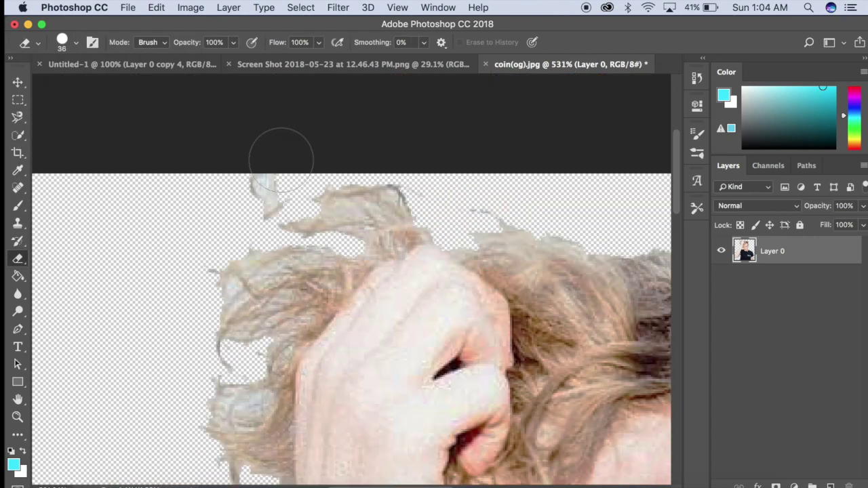
Magic-erase the pale area above the hair, undoing the accidental removal of the hand
drag(18, 259, 87, 285)
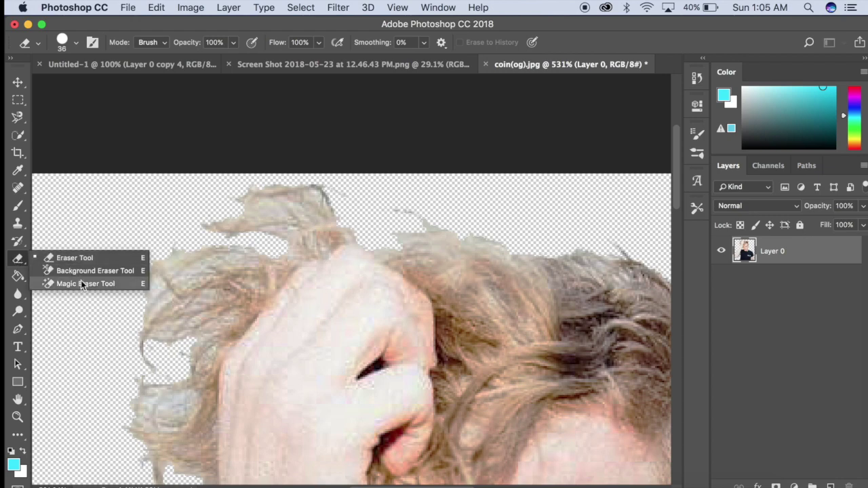
click(194, 266)
click(156, 8)
click(160, 51)
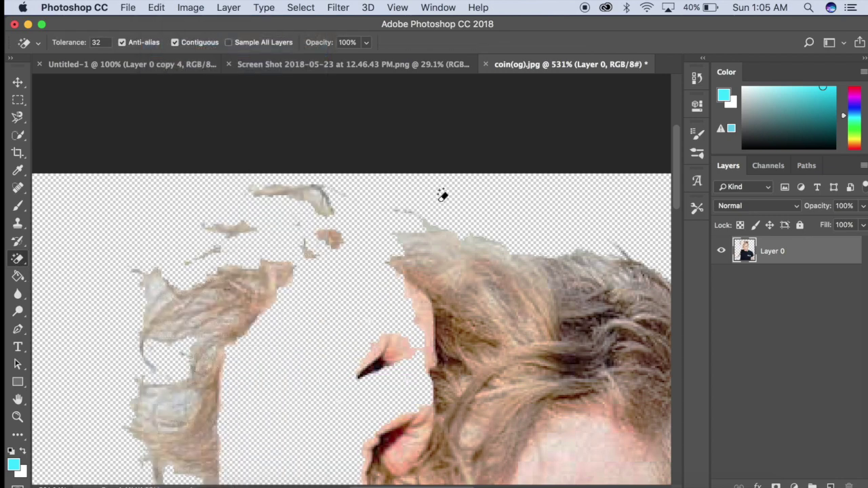
scroll(441, 194, down, 5)
scroll(441, 195, down, 3)
scroll(441, 196, down, 5)
scroll(442, 195, down, 5)
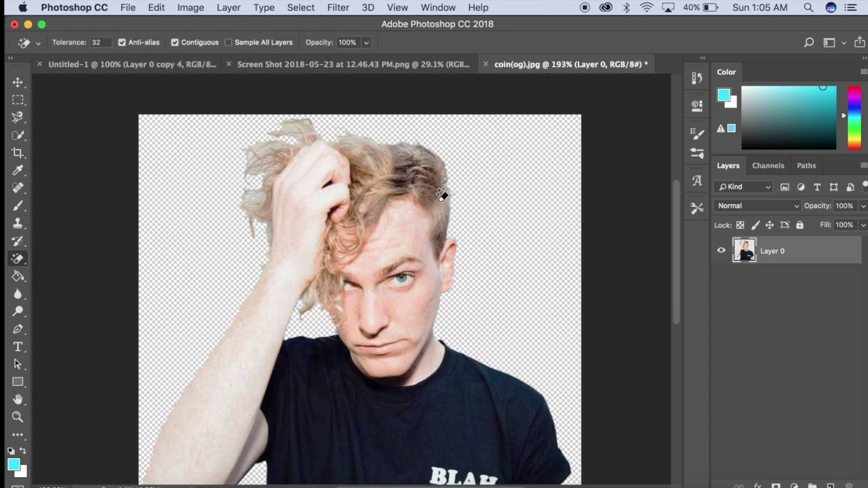
scroll(441, 195, down, 1)
Try magic-erasing pale hair strands and wisps near the hand, undoing each attempt
click(274, 116)
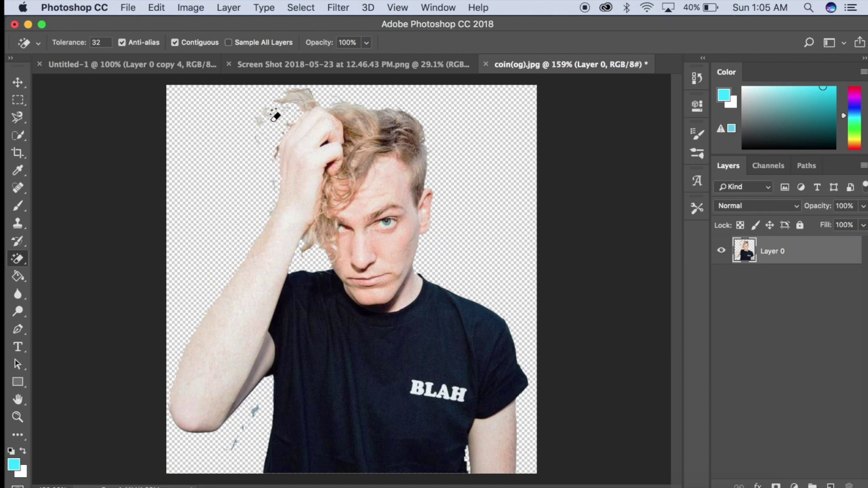
click(156, 7)
click(160, 51)
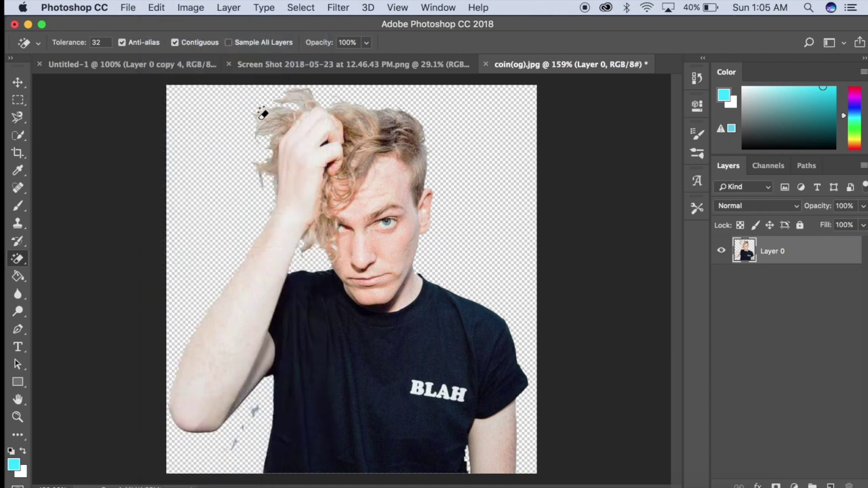
click(278, 107)
click(157, 8)
click(172, 53)
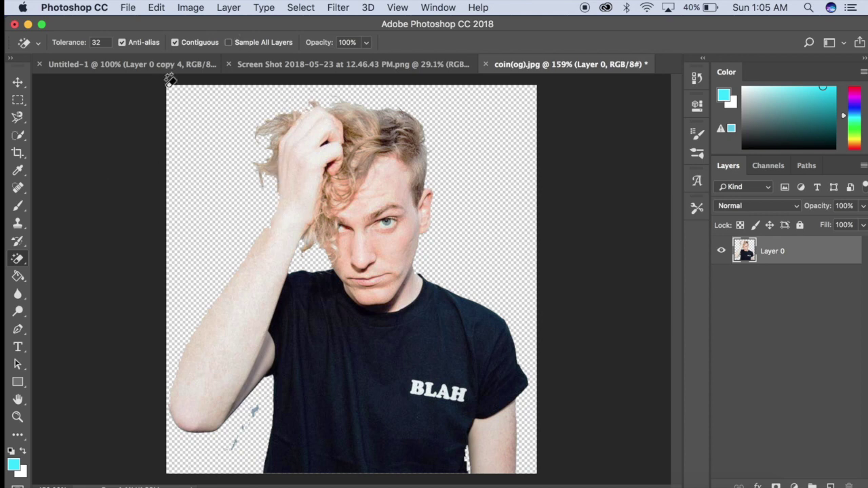
Switch from the Move tool back to the freehand Eraser
click(18, 82)
click(19, 261)
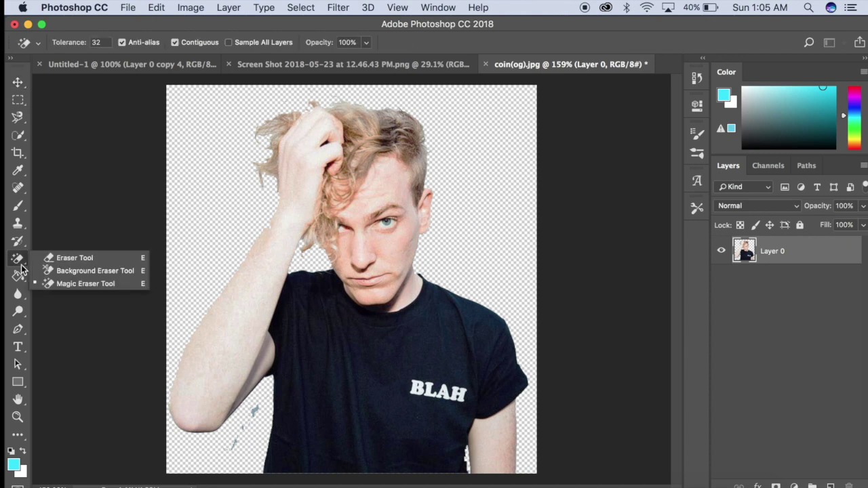
right_click(19, 260)
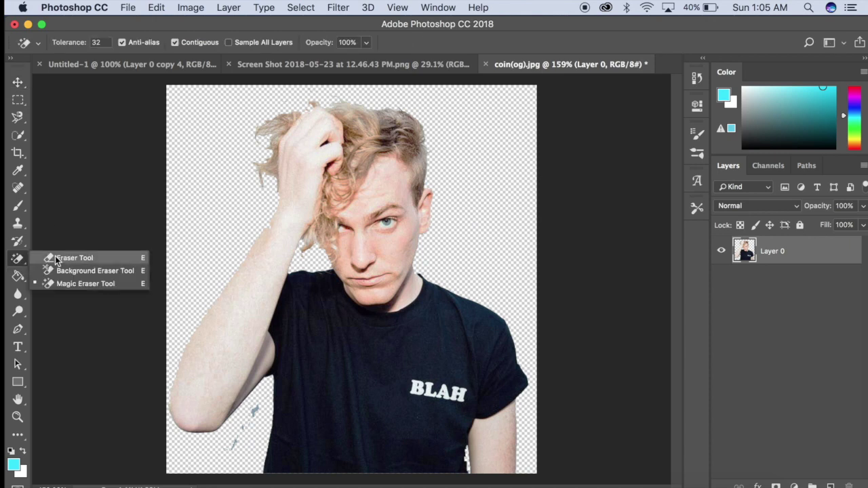
click(71, 256)
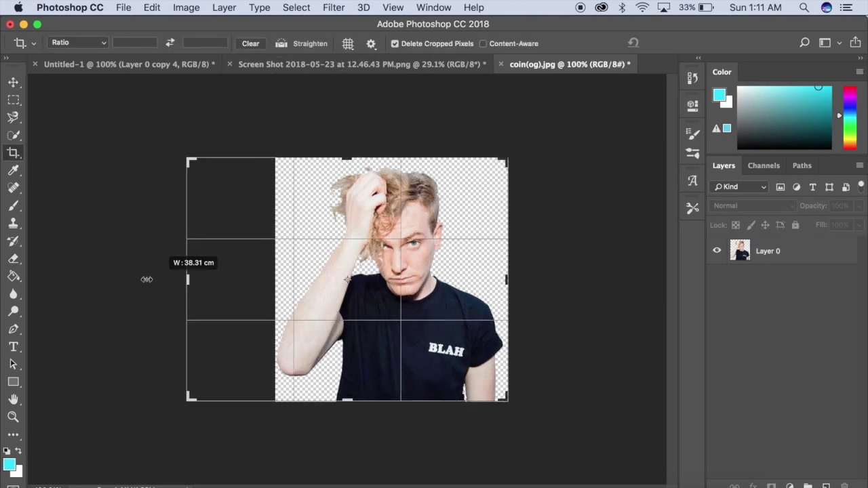
Enlarge the canvas to the left and upward above the head
drag(146, 279, 61, 280)
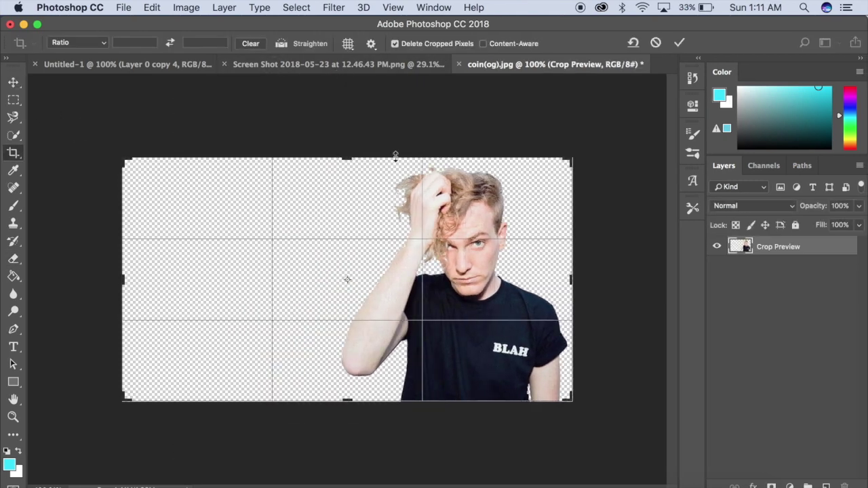
drag(351, 151, 351, 132)
key(Return)
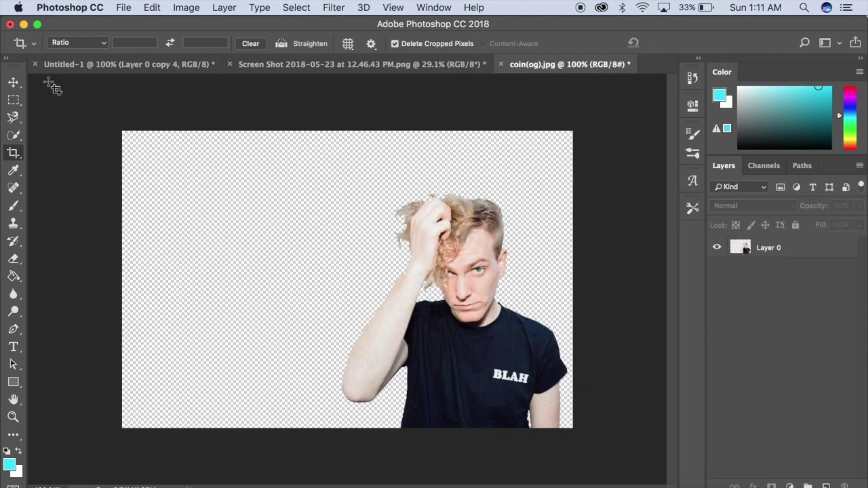
key(v)
Save the image as a BMP file with Windows 24-bit options
click(124, 6)
click(149, 143)
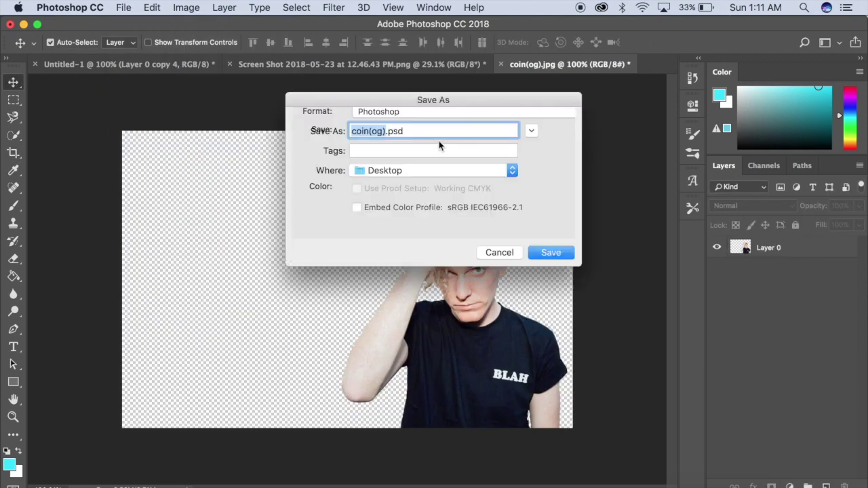
click(382, 132)
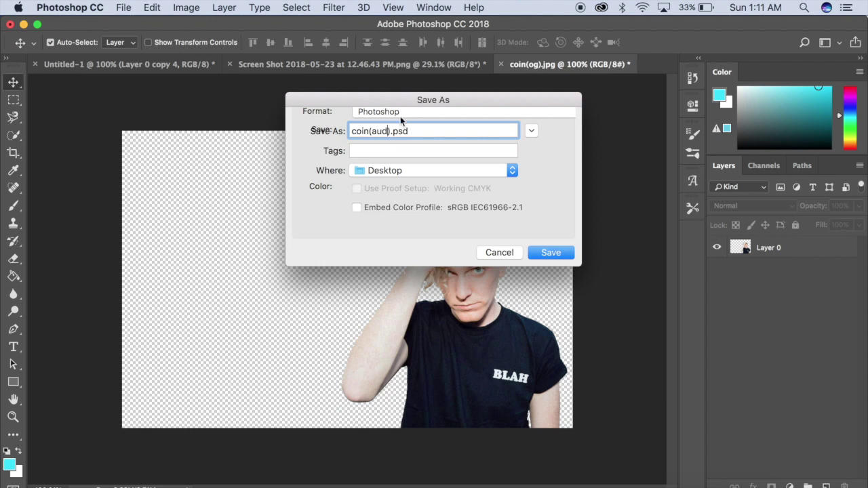
click(378, 111)
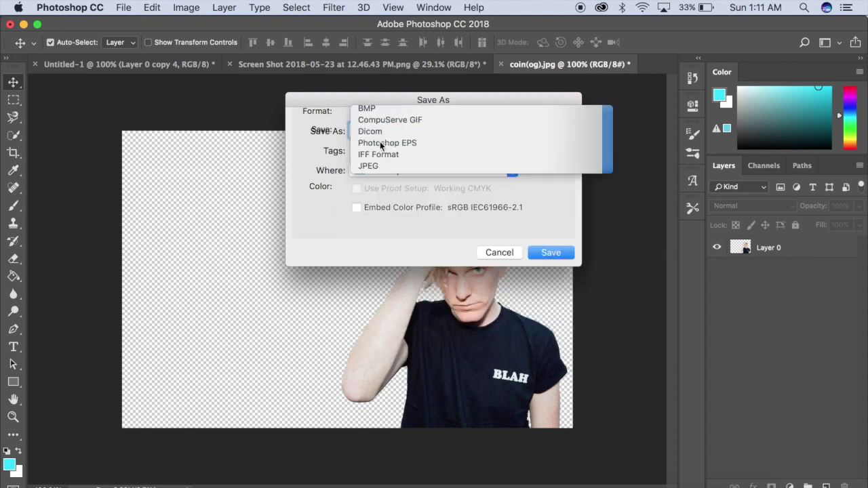
click(380, 109)
click(551, 254)
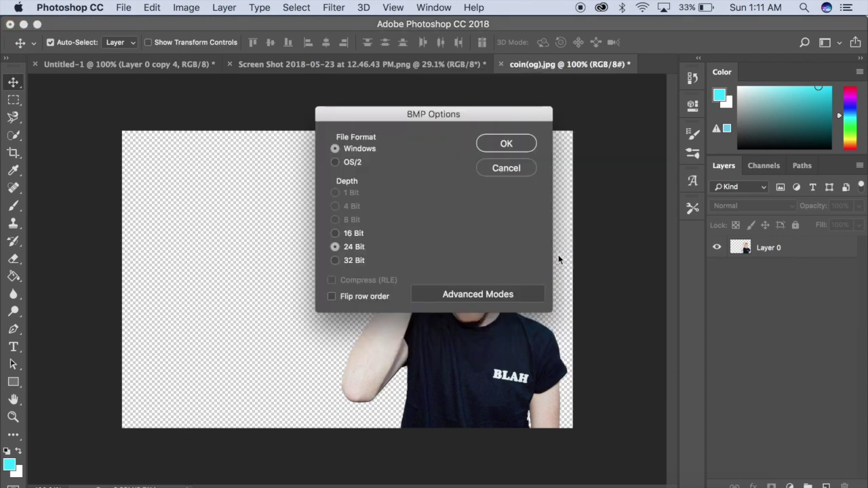
click(519, 142)
key(super+Tab)
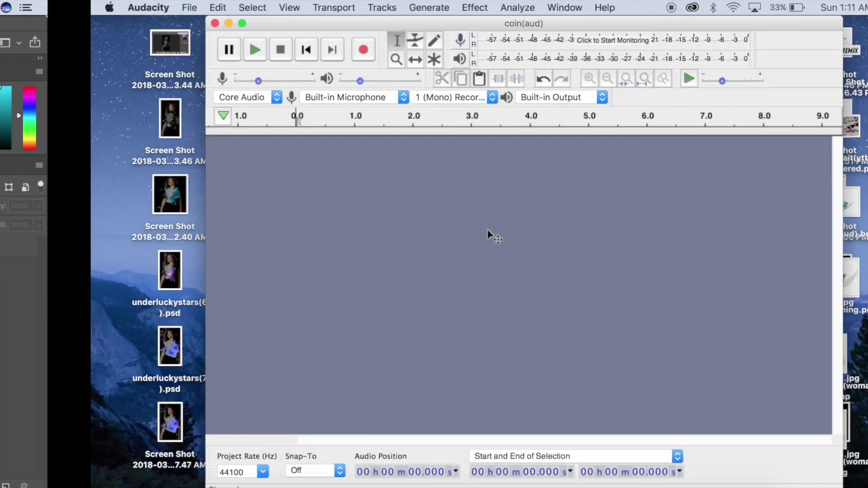
Import coin(aud2).bmp into Audacity as raw data with U-Law encoding
click(98, 7)
click(260, 170)
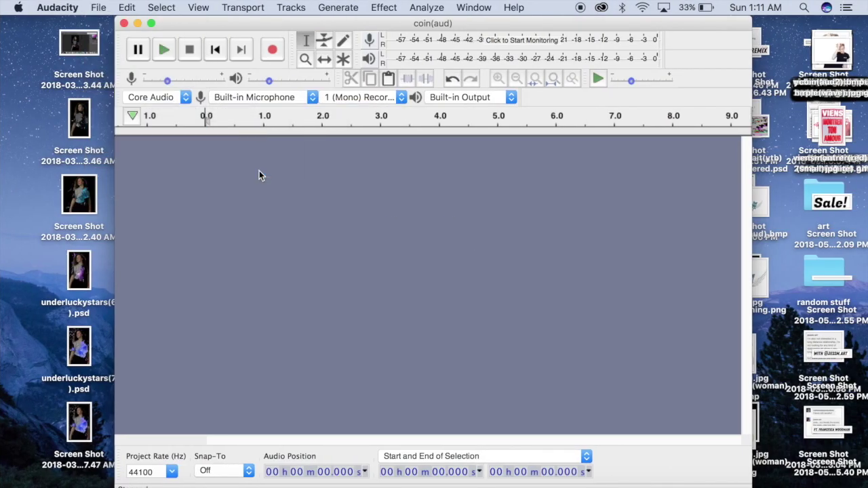
click(244, 155)
click(410, 158)
double_click(410, 158)
click(461, 191)
click(434, 230)
click(483, 326)
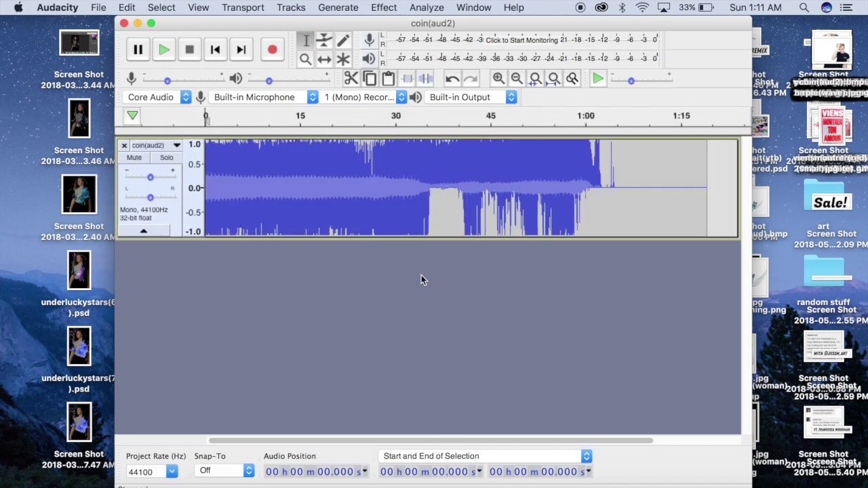
drag(662, 192, 442, 204)
Reverse the selected audio, then reverse the 9.6–11.9 s stretch
click(384, 7)
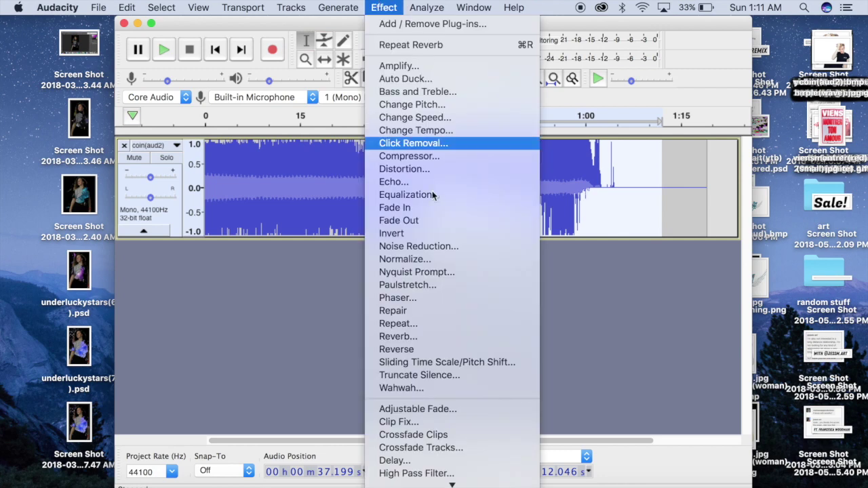
click(407, 349)
drag(403, 190, 372, 190)
click(384, 7)
click(413, 44)
drag(267, 189, 523, 192)
click(378, 7)
click(395, 44)
Apply Echo to the selection, then repeat the echo on 8.3–18.5 s
click(384, 7)
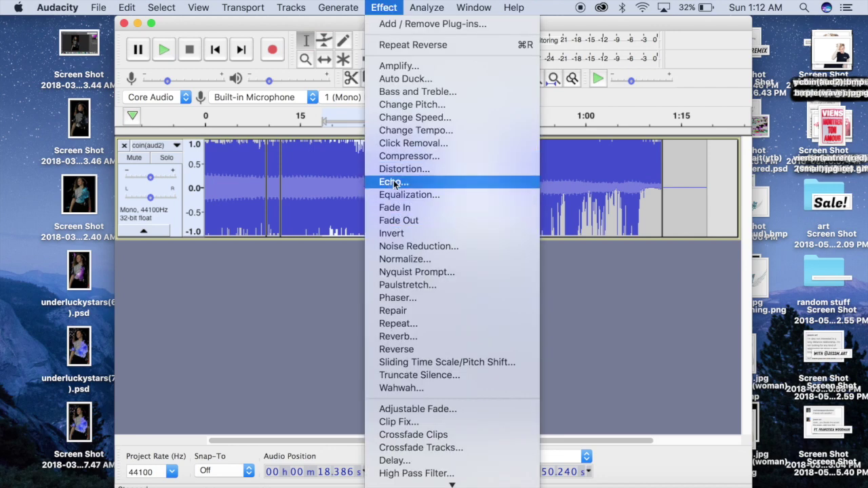
click(393, 182)
click(553, 295)
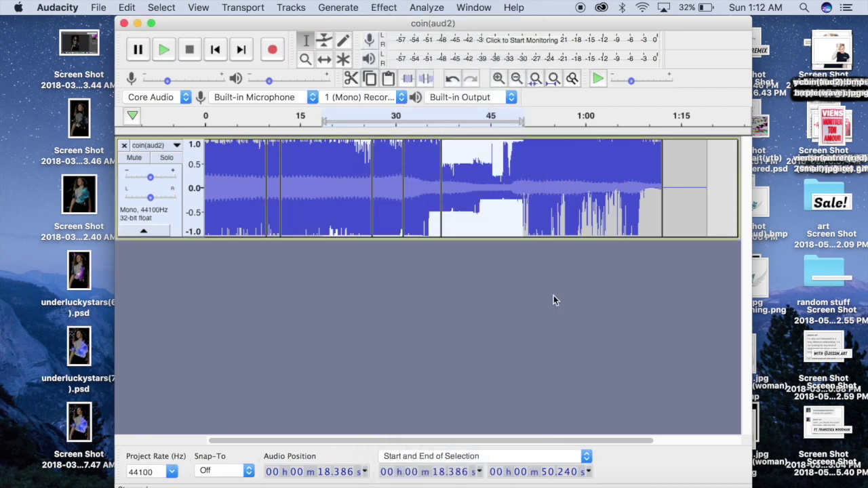
click(532, 176)
drag(258, 193, 322, 193)
click(384, 7)
click(404, 43)
Invert the audio from 49.7 s to 1:04
drag(520, 193, 611, 193)
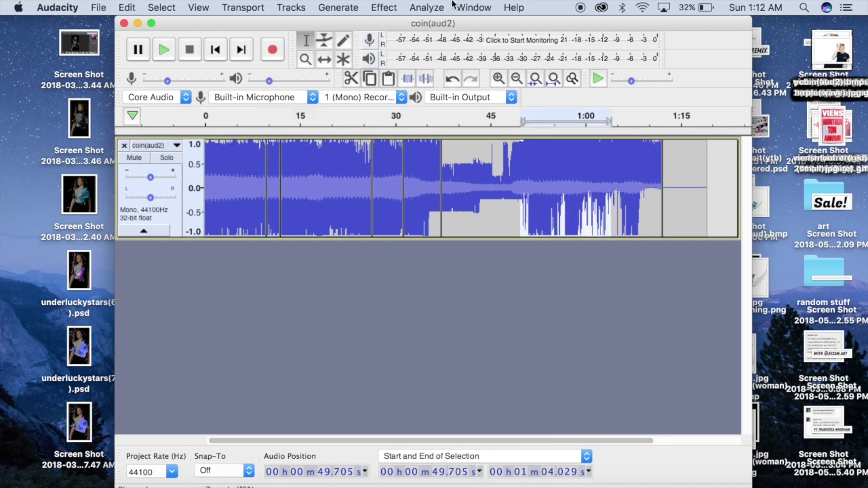
click(384, 7)
click(408, 233)
click(577, 193)
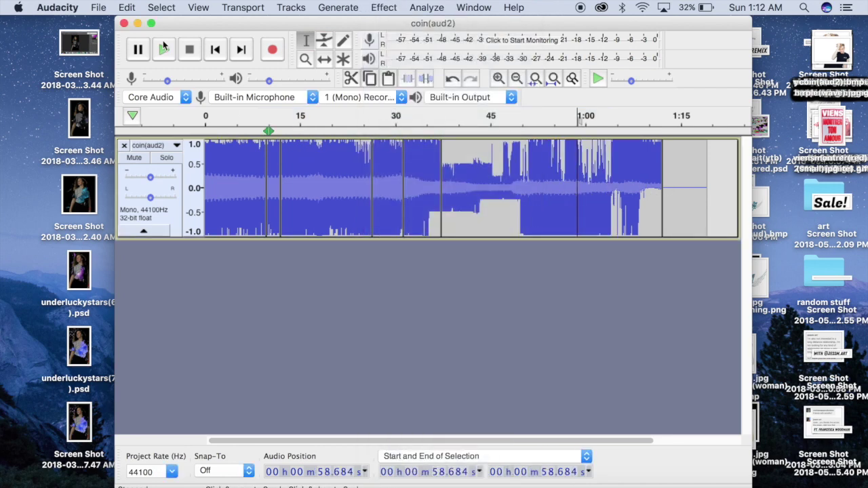
Export the track as header-less raw U-Law audio named coin(aud2)2.bmp
click(98, 6)
click(252, 148)
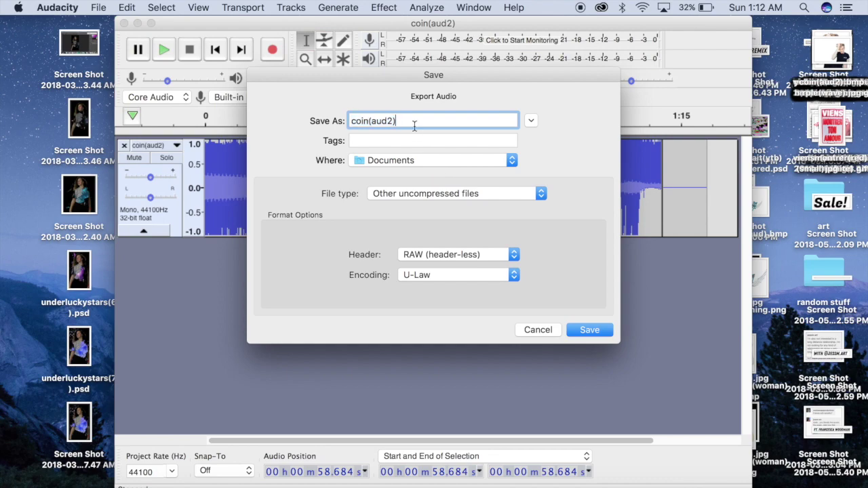
key(Return)
key(Return)
key(Return)
key(super+Tab)
click(123, 7)
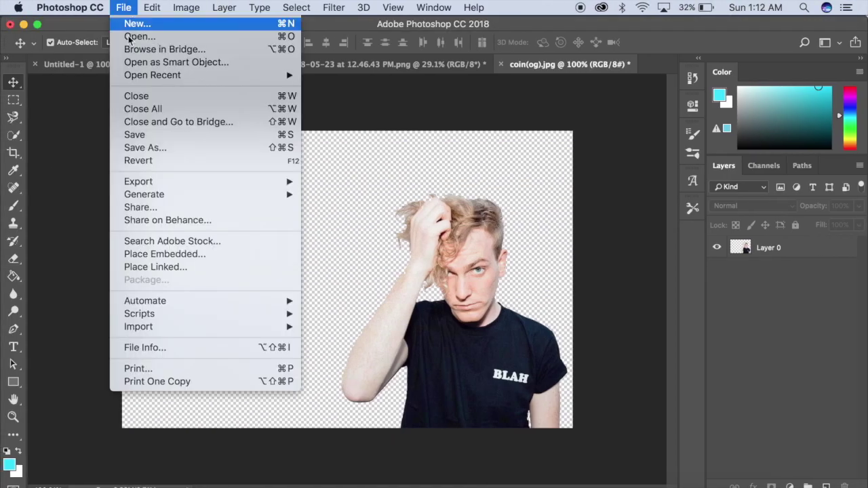
Search for 'coin' and open coin(aud2)2.bmp in Photoshop
click(132, 33)
click(631, 74)
text(coin)
key(Return)
double_click(499, 152)
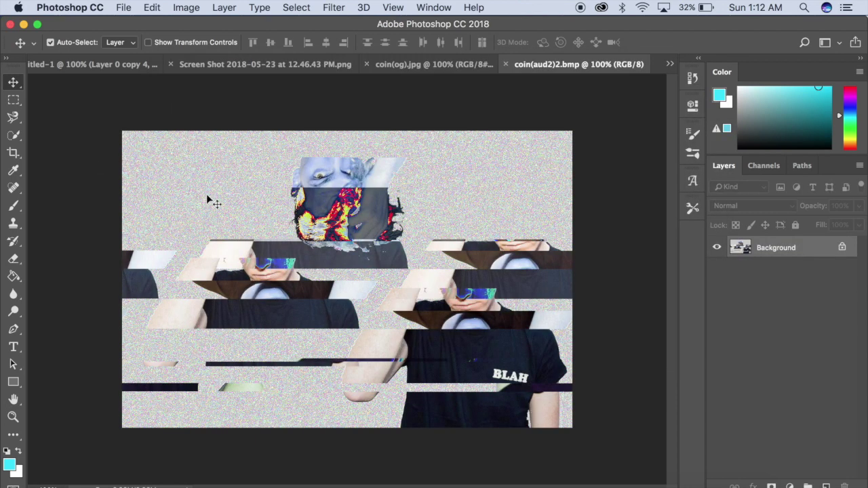
Set Brightness to -42 and Contrast to -13 in Brightness/Contrast
click(186, 7)
click(359, 41)
mouse_move(555, 111)
mouse_down()
mouse_move(575, 113)
mouse_move(537, 117)
mouse_move(583, 143)
mouse_move(527, 145)
mouse_move(563, 141)
mouse_up()
Apply the brightness change, then set Vibrance to +72 and Saturation to +24
click(656, 95)
click(186, 6)
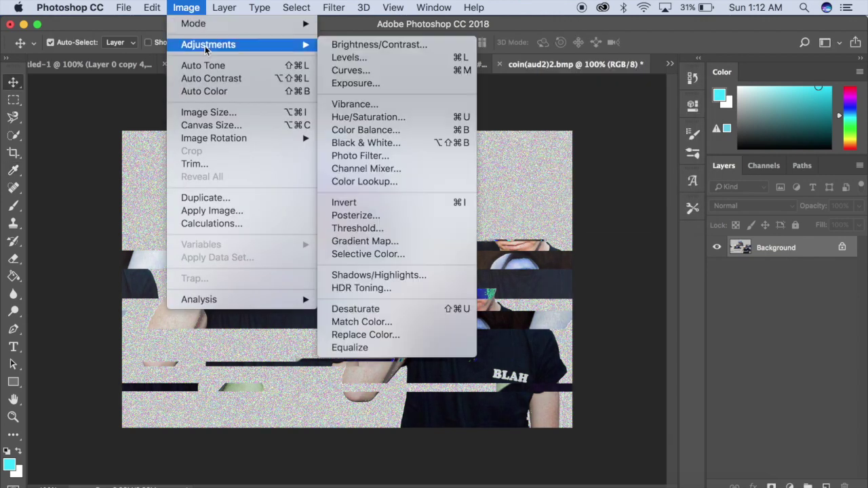
click(382, 104)
drag(542, 80, 574, 80)
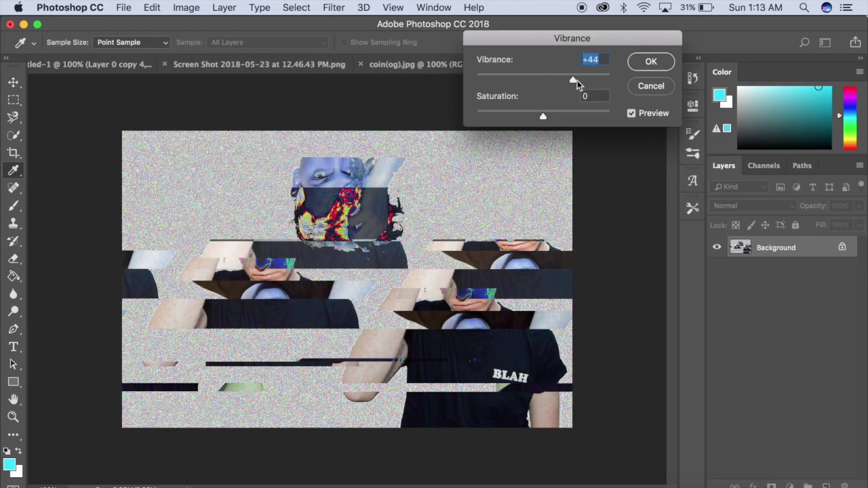
drag(543, 120, 561, 117)
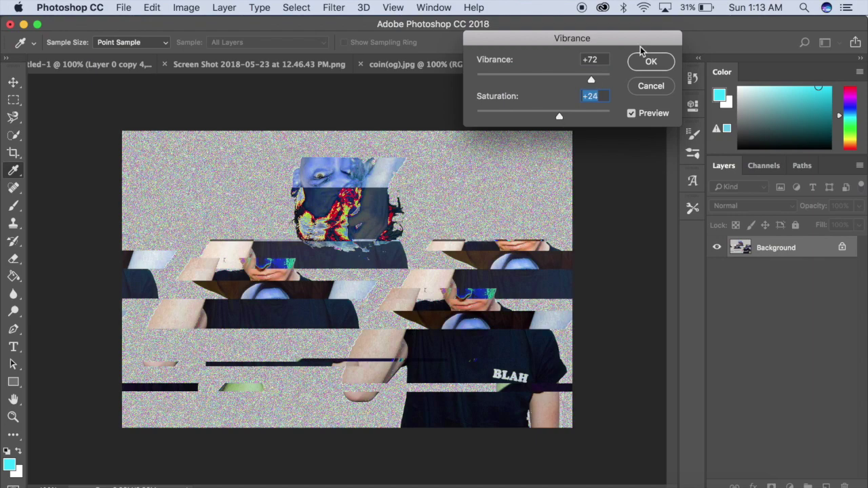
click(650, 61)
key(v)
Preview a hue shift in Hue/Saturation and cancel it
click(197, 6)
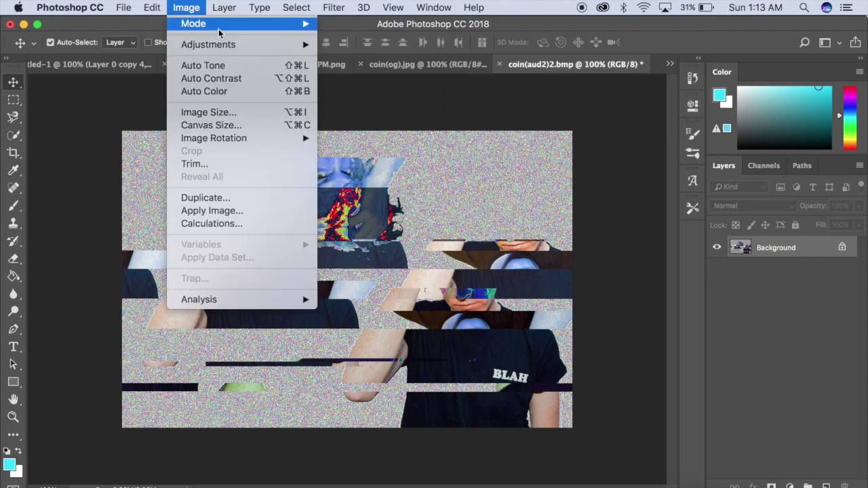
click(380, 116)
mouse_move(631, 156)
mouse_down()
mouse_move(680, 161)
mouse_move(558, 167)
mouse_move(617, 159)
mouse_move(611, 163)
mouse_move(674, 167)
mouse_up()
click(779, 118)
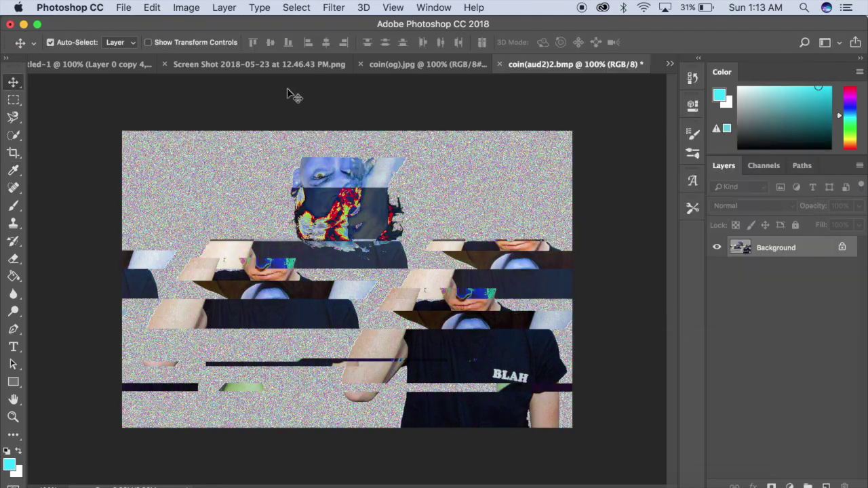
Trace the noisy background with the Magnetic Lasso and clear it to white
alt+click(13, 116)
scroll(263, 190, up, 3)
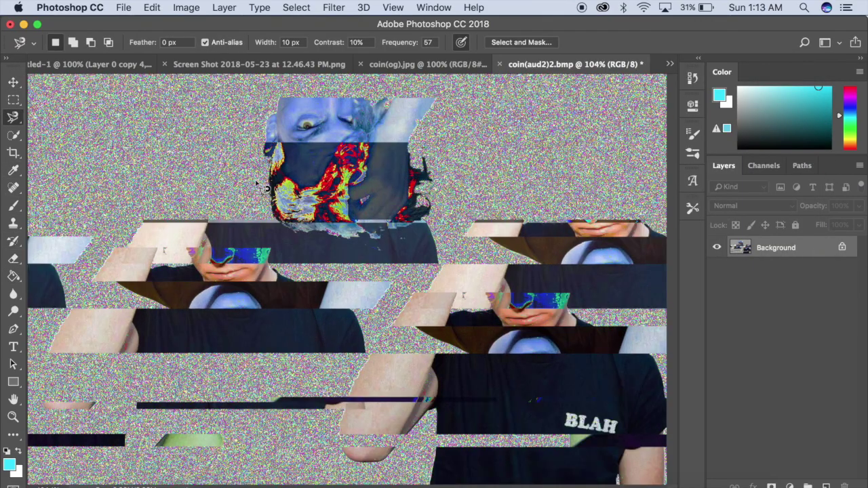
scroll(263, 189, up, 2)
scroll(263, 189, up, 1)
scroll(257, 187, left, 10)
scroll(251, 184, left, 3)
scroll(122, 229, right, 3)
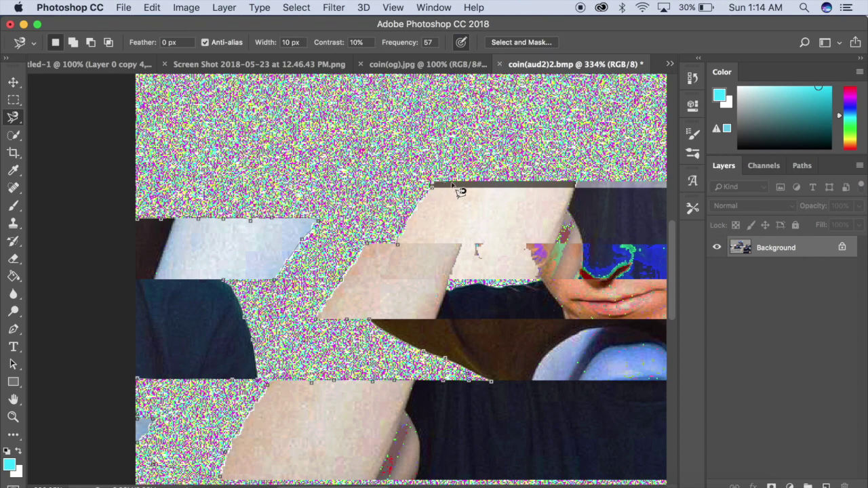
key(Escape)
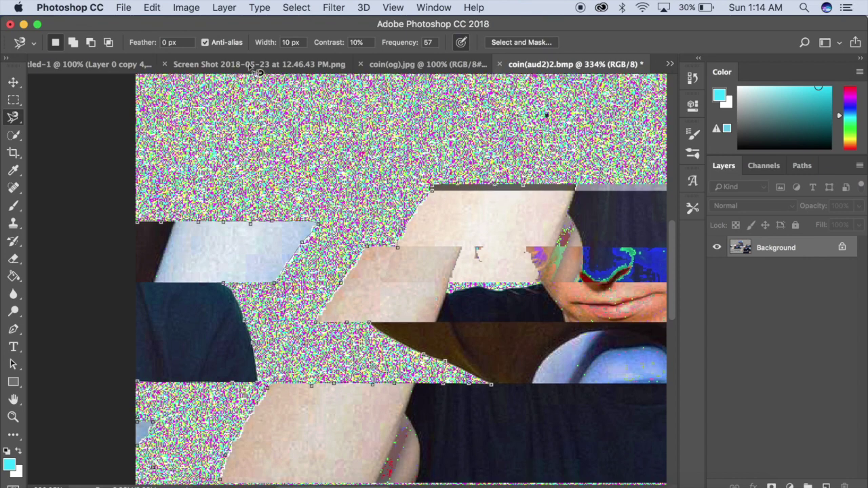
click(152, 7)
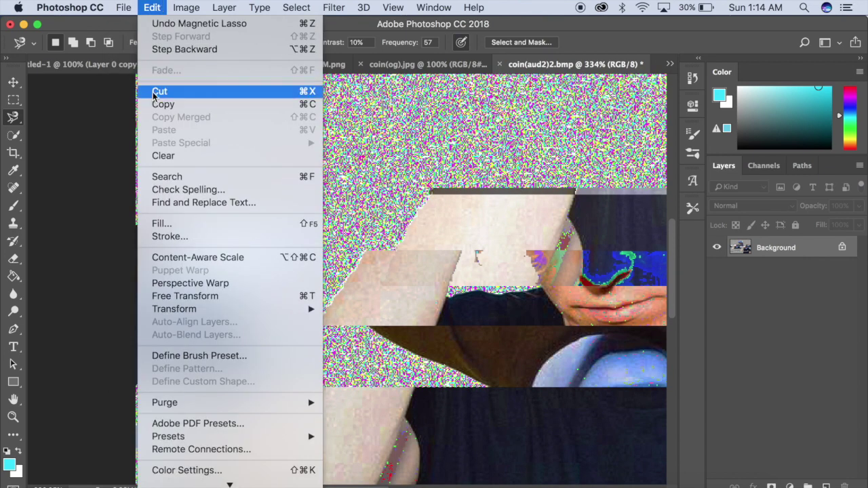
click(170, 155)
Trace along the arm fragment's edge and clear that noisy area too
scroll(332, 251, right, 5)
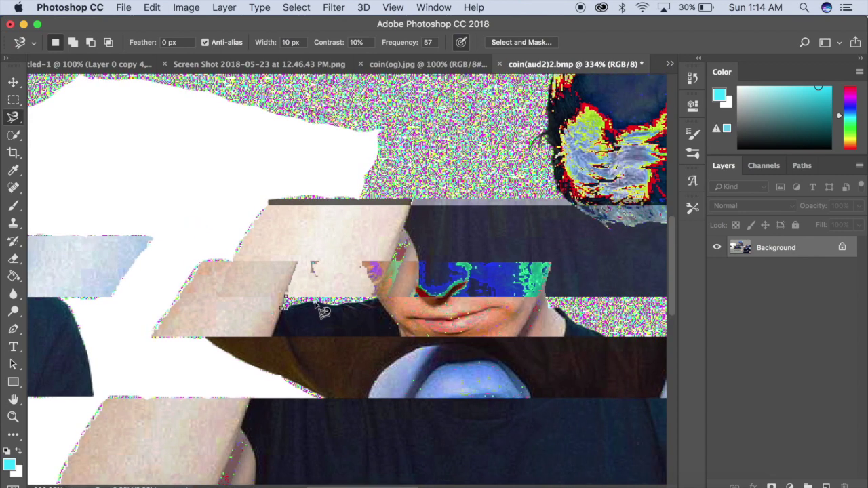
click(341, 308)
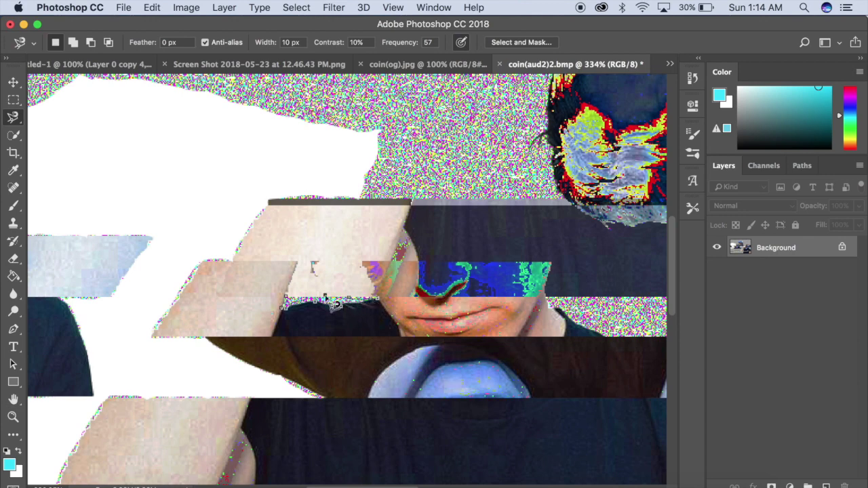
click(152, 8)
click(332, 176)
scroll(332, 177, right, 4)
scroll(380, 149, up, 5)
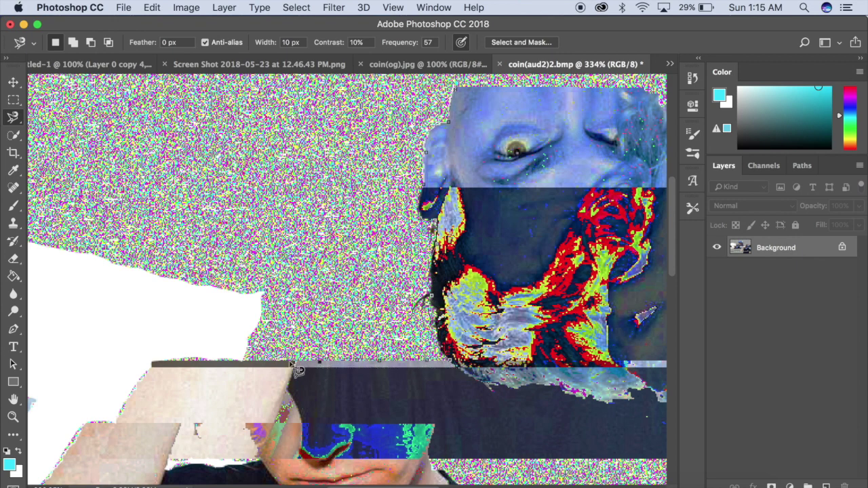
Anchor the Magnetic Lasso along the edge, then undo the misplaced path twice
click(127, 280)
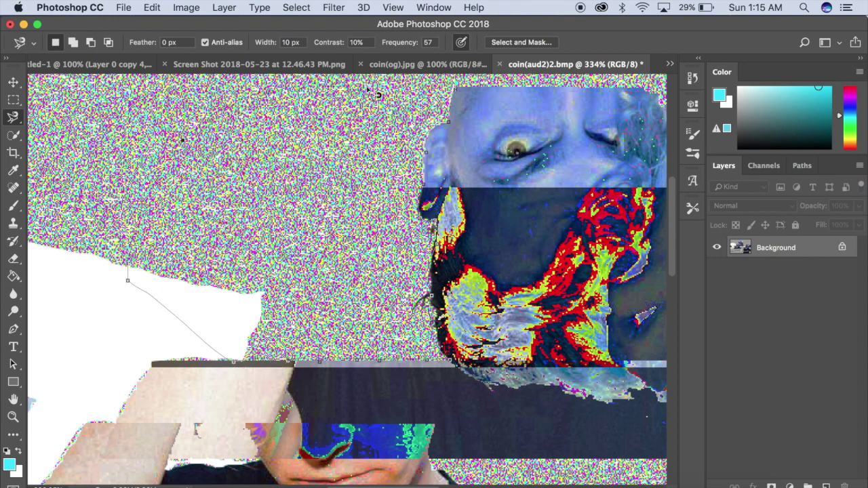
scroll(373, 95, up, 5)
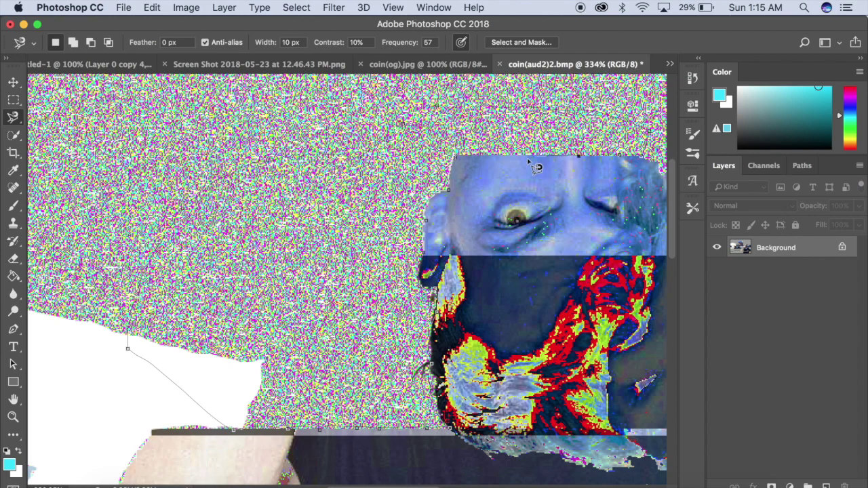
click(152, 7)
click(176, 50)
key(alt+super+z)
key(alt+super+z)
key(alt+super+z)
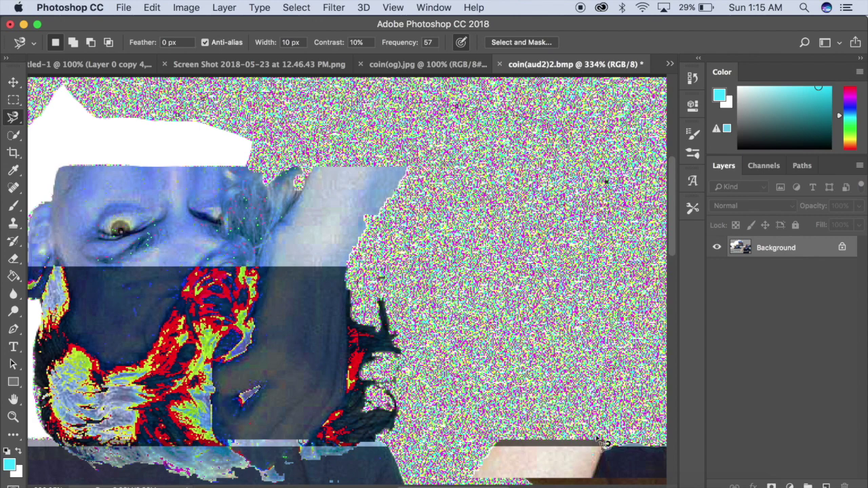
Trace the skin edge with the Magnetic Lasso and cut the selection to white
click(565, 438)
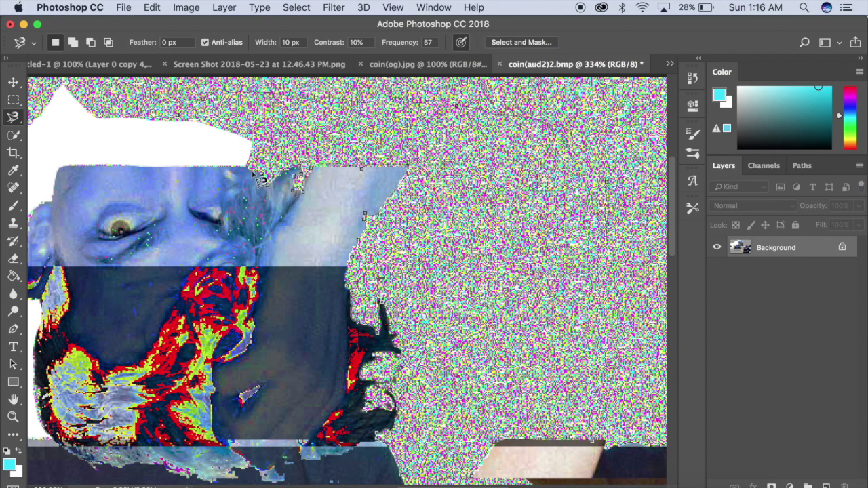
click(152, 7)
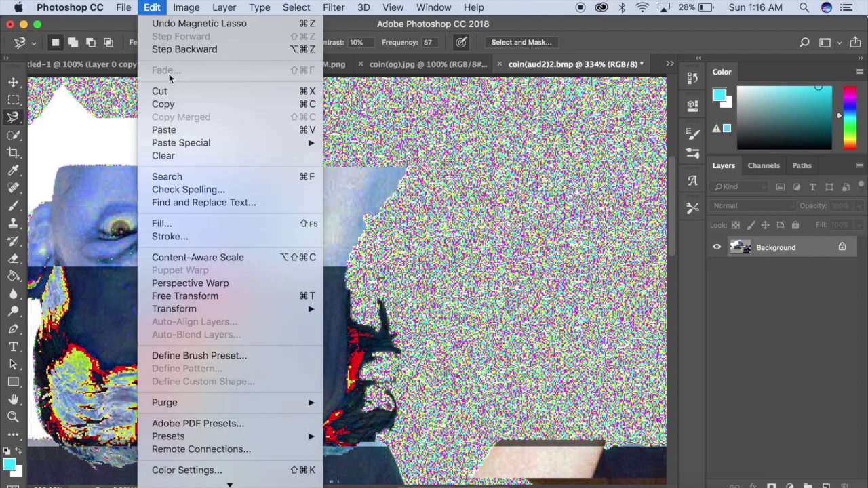
click(160, 91)
scroll(300, 252, down, 2)
scroll(325, 264, down, 2)
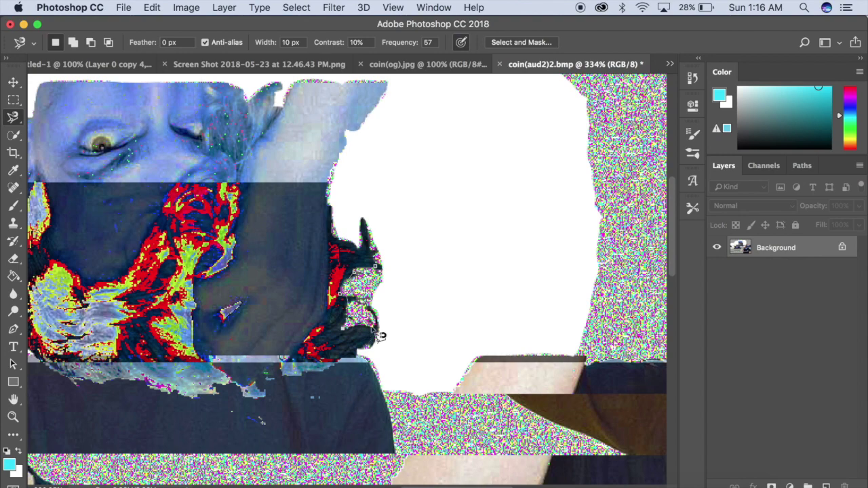
Undo a misplaced noise outline and start a new outline below the face
click(405, 321)
click(456, 177)
click(385, 181)
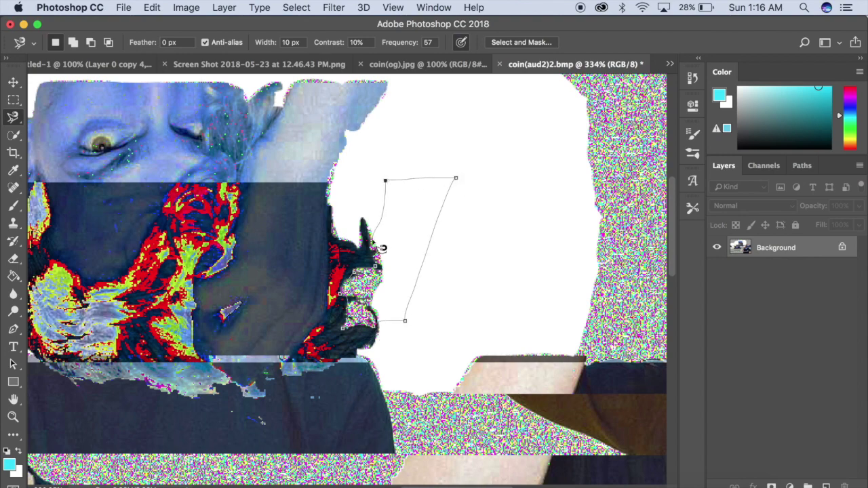
click(383, 272)
click(152, 7)
click(156, 19)
scroll(409, 300, down, 5)
scroll(411, 301, down, 3)
click(285, 203)
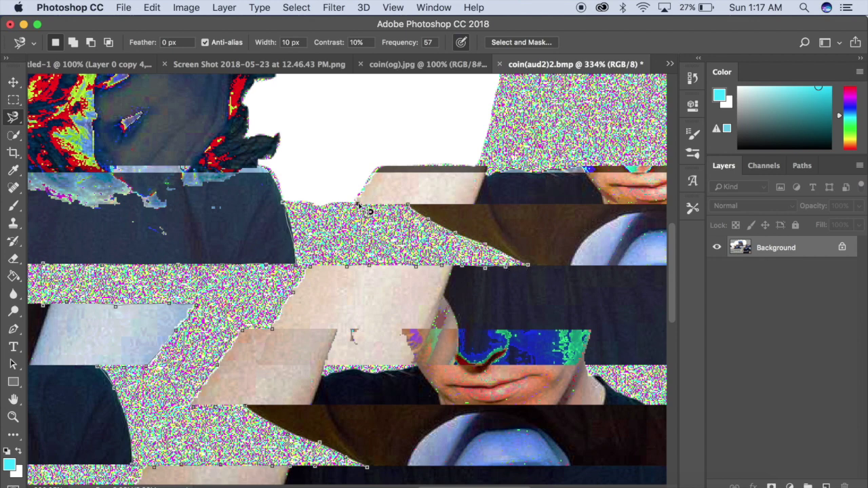
Close two Magnetic Lasso selections around the noise and cut them to white
double_click(288, 207)
click(152, 8)
click(165, 95)
scroll(207, 256, right, 10)
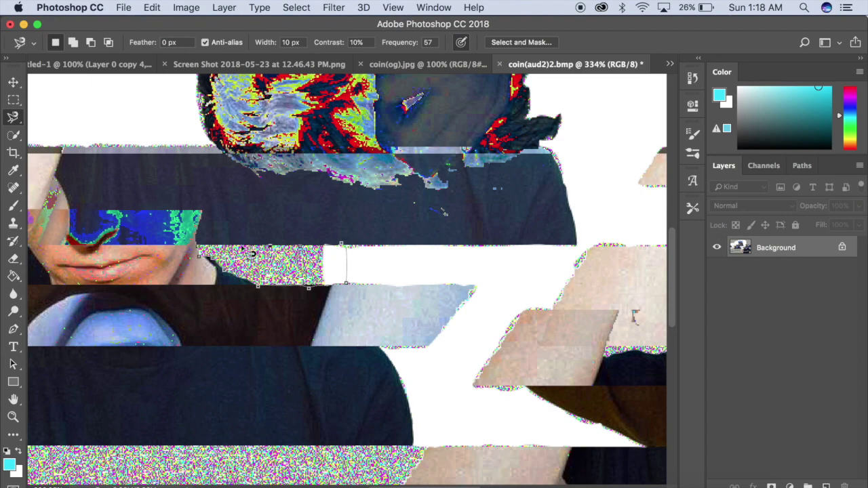
click(208, 252)
click(152, 7)
scroll(305, 284, down, 10)
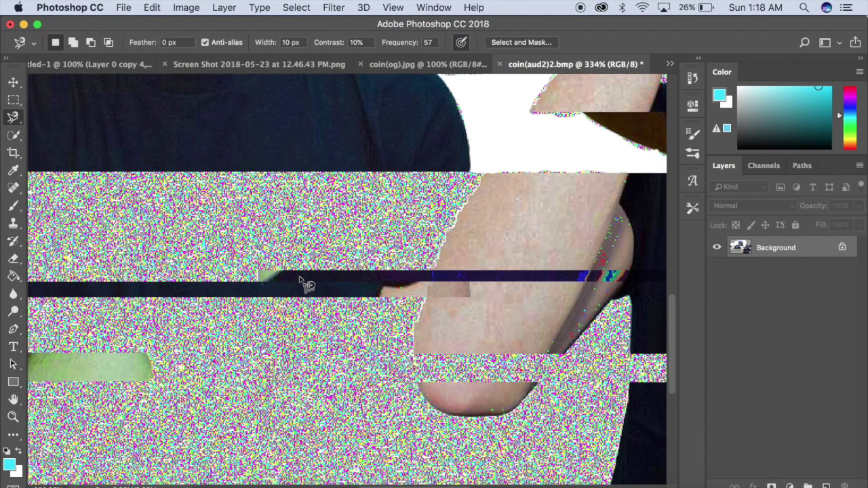
scroll(387, 289, down, 3)
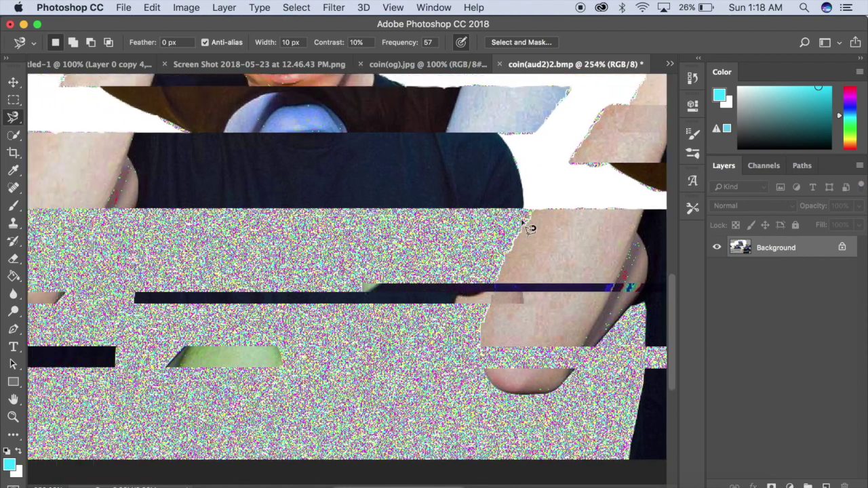
Outline the noise band along the arm edge and cut it to white
click(536, 211)
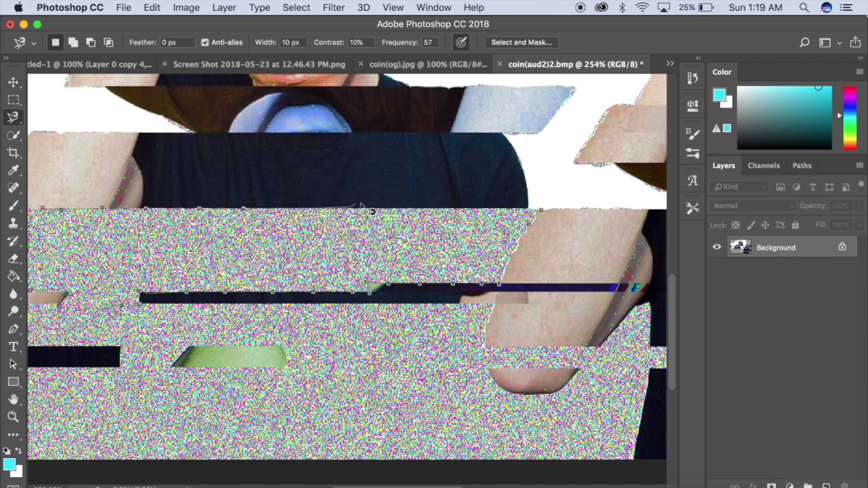
double_click(549, 219)
click(152, 7)
click(162, 88)
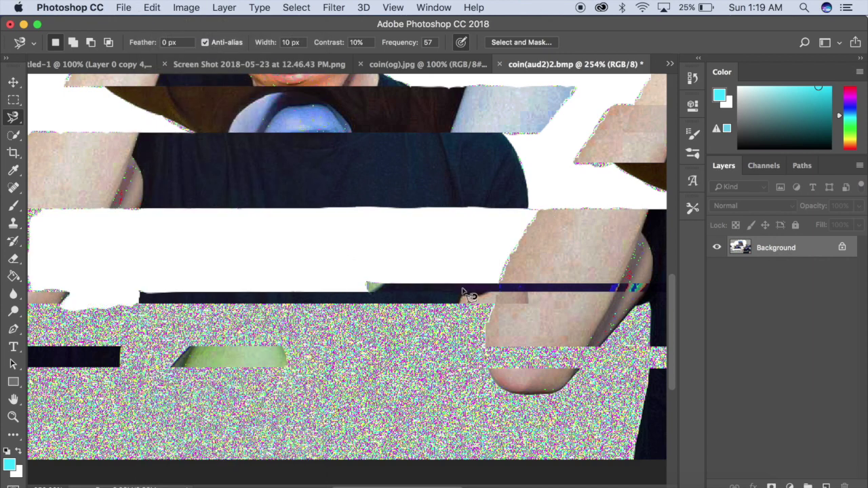
scroll(258, 216, left, 5)
scroll(258, 215, left, 3)
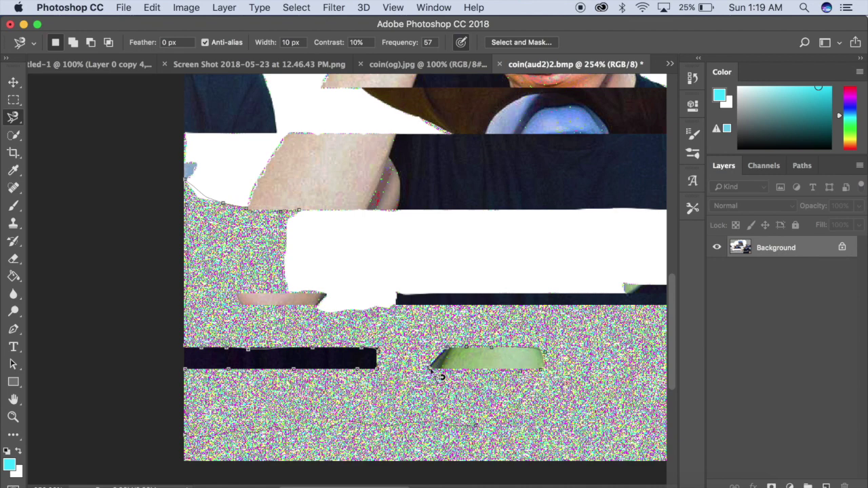
Cut the left noise patch and the lower-left noise region to white
scroll(637, 421, right, 5)
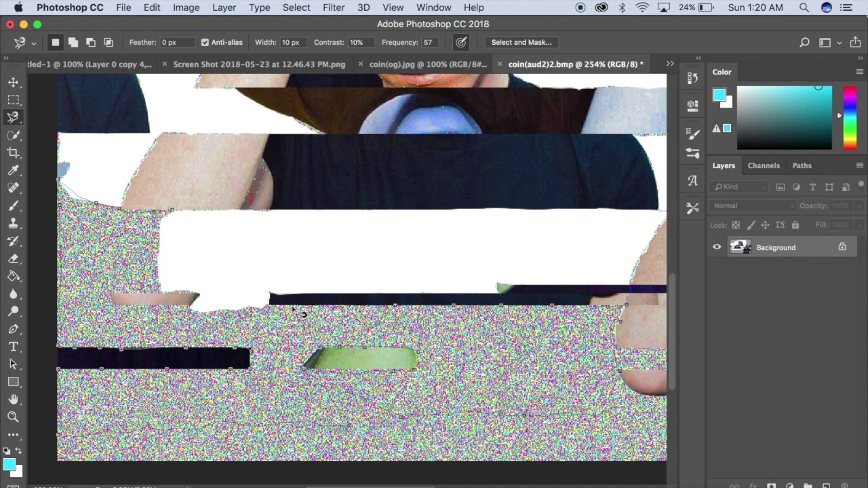
double_click(180, 217)
click(152, 7)
click(174, 93)
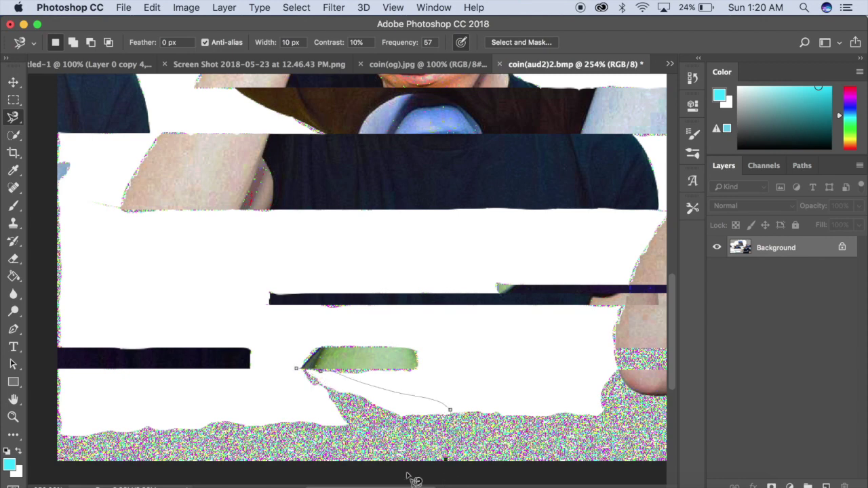
click(298, 370)
click(152, 8)
click(164, 91)
Cancel an unwanted outline, then clear the noise strip beside the elbow to white
scroll(434, 309, up, 5)
scroll(434, 309, up, 5)
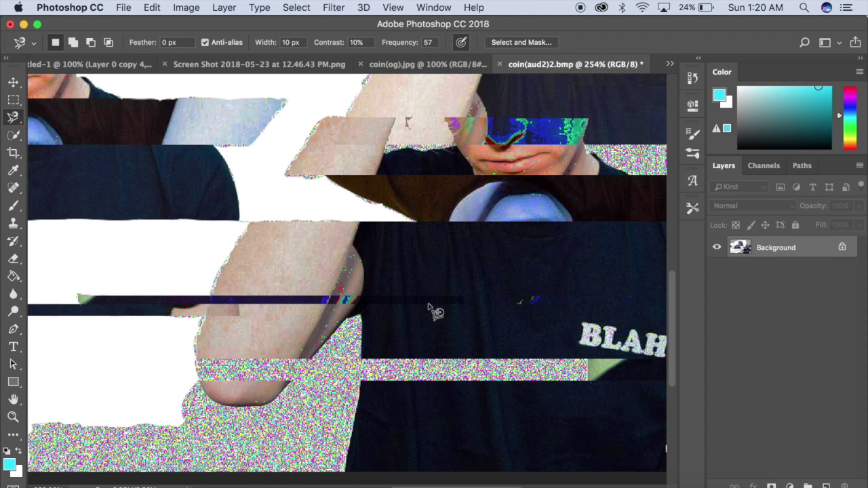
click(387, 149)
key(Escape)
click(151, 7)
click(165, 91)
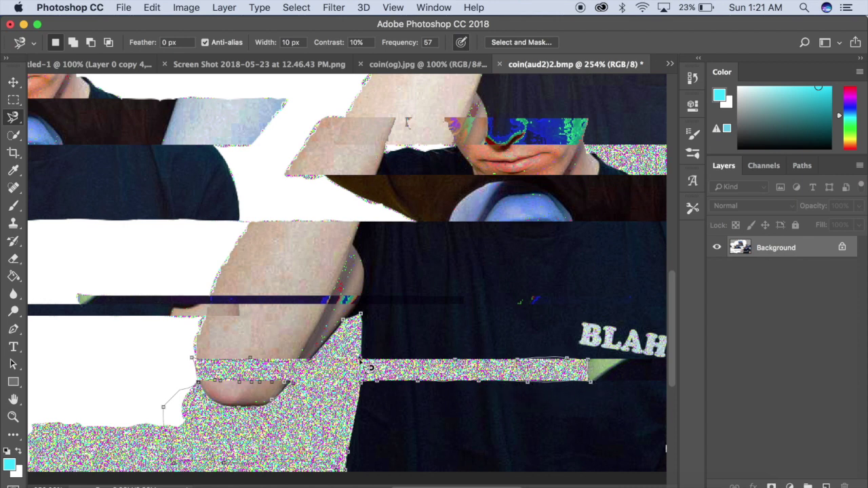
key(Return)
click(152, 8)
click(194, 88)
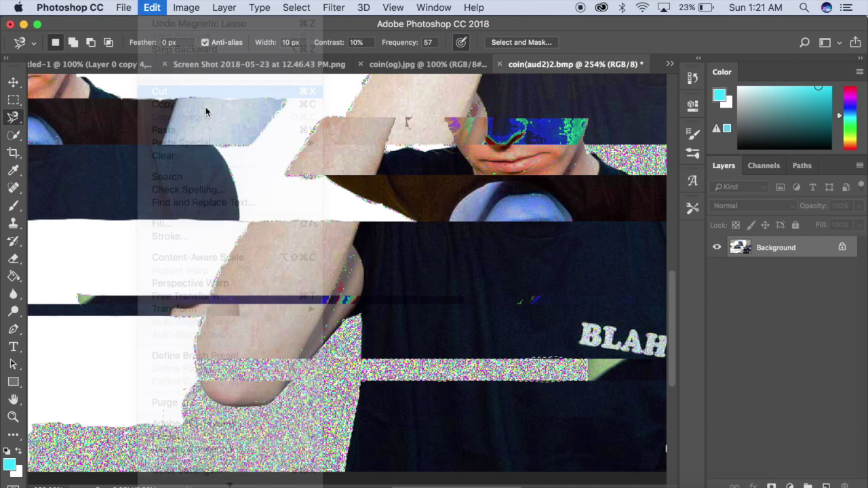
Cut the small lower-right patch and the right-edge noise to white
scroll(370, 190, right, 3)
scroll(370, 190, right, 5)
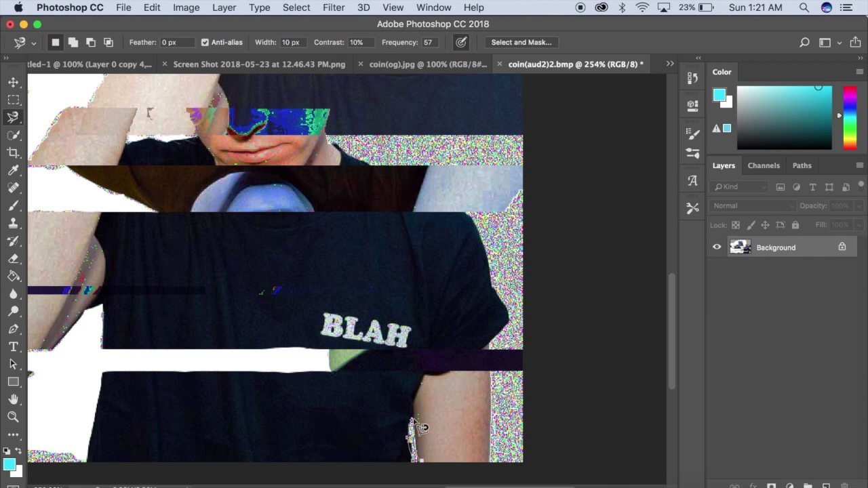
click(152, 8)
click(183, 88)
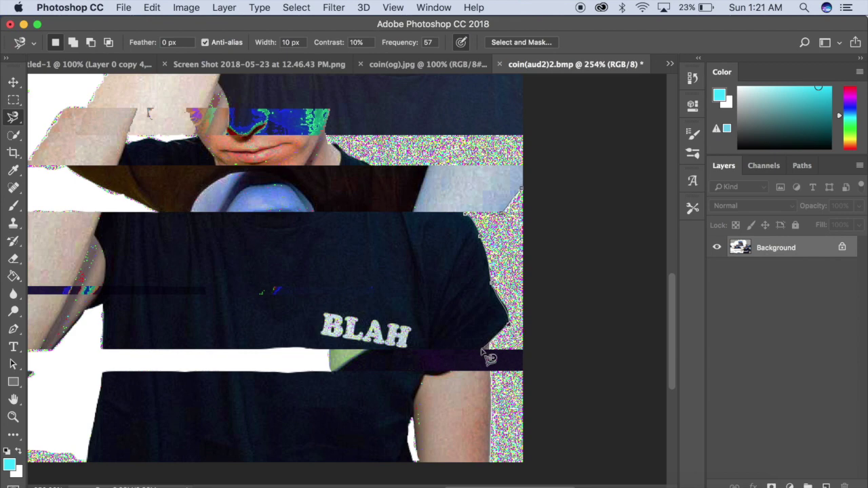
click(522, 191)
click(152, 8)
click(183, 96)
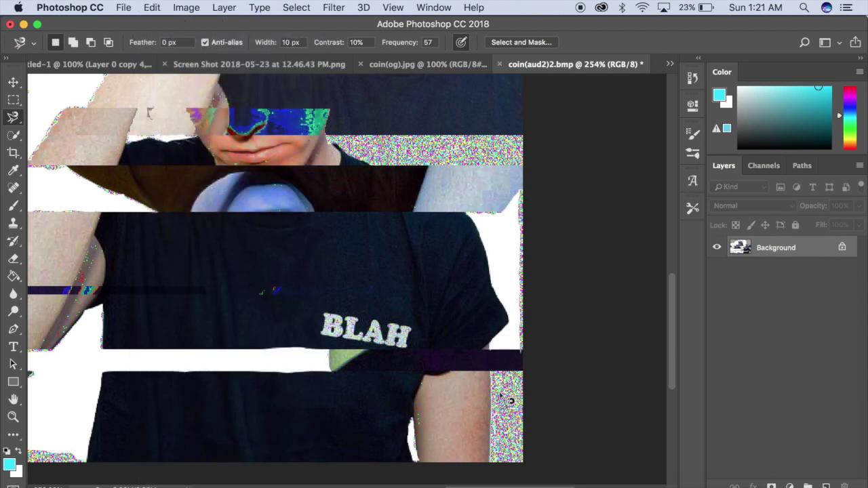
Outline the strip right of the arm and cut it to white
click(493, 373)
click(493, 373)
click(142, 7)
click(167, 88)
scroll(407, 232, up, 1)
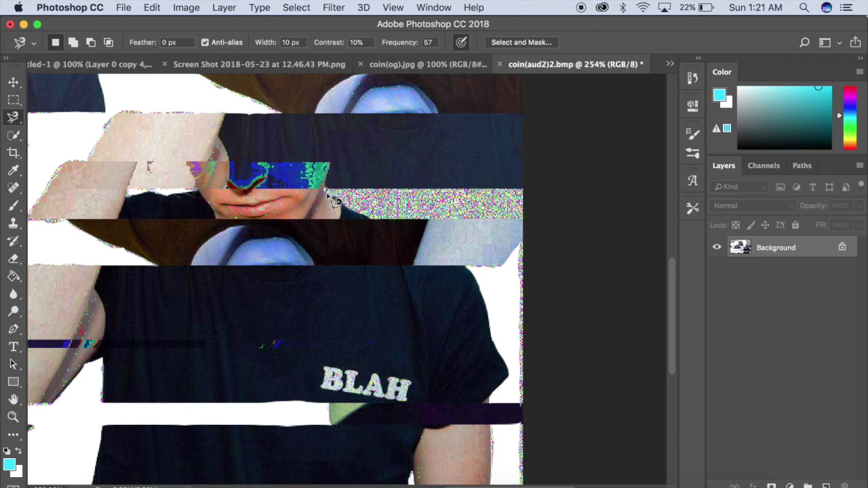
Clear the noise strip by the chin and the large noise area across the top
click(374, 223)
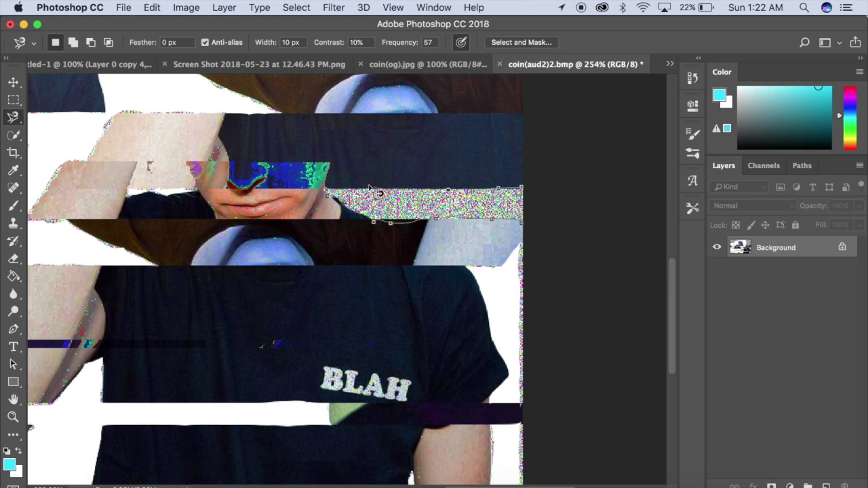
double_click(327, 197)
click(152, 7)
click(165, 87)
scroll(254, 317, up, 5)
scroll(254, 317, up, 1)
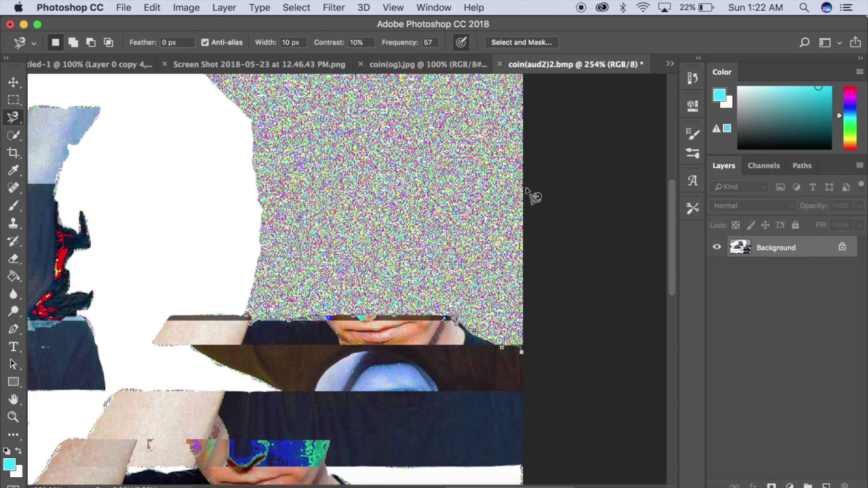
click(249, 318)
click(151, 8)
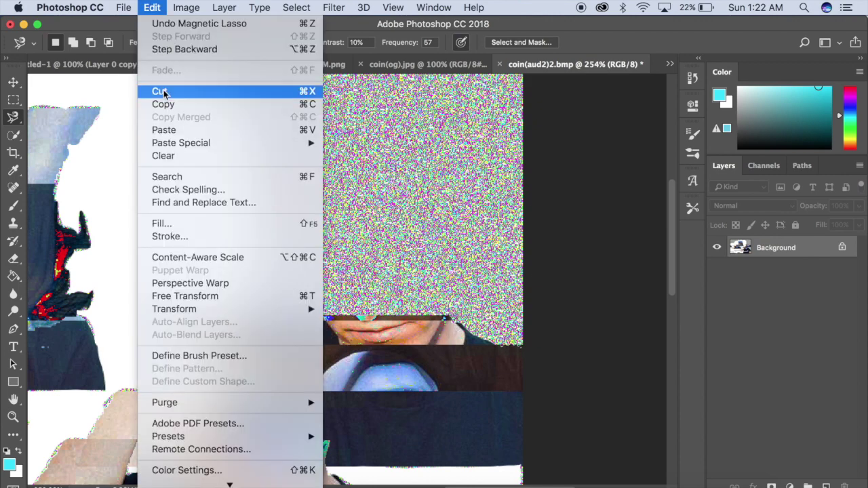
click(165, 89)
Switch to the plain Eraser Tool and bring up its brush size settings
scroll(298, 312, down, 3)
scroll(307, 299, down, 1)
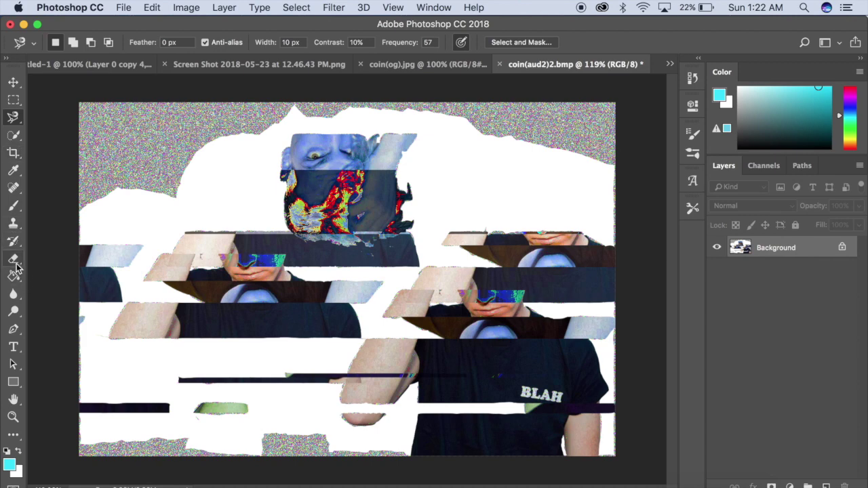
right_click(15, 264)
click(64, 255)
click(71, 42)
Erase the top and bottom-left noise bands with a 159 px eraser, then unlock Background
click(130, 67)
text(159)
key(Return)
drag(536, 119, 640, 112)
mouse_move(531, 144)
mouse_down()
mouse_move(368, 88)
mouse_move(261, 88)
mouse_move(101, 119)
mouse_move(97, 209)
mouse_up()
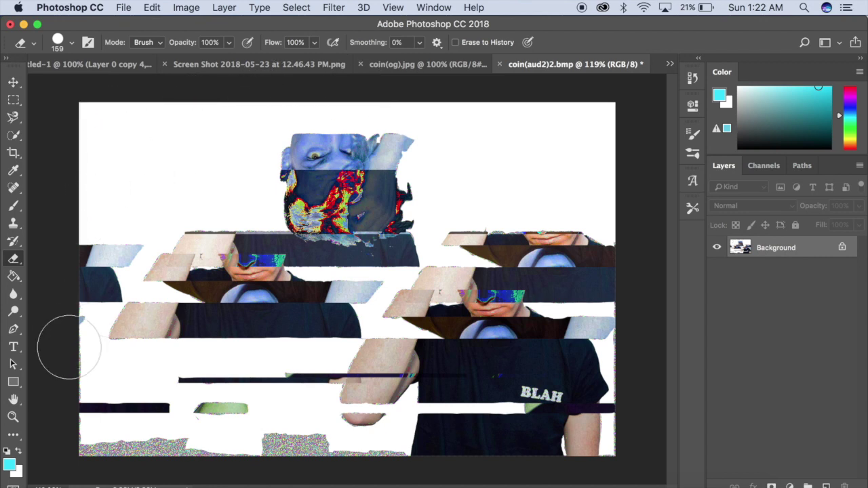
mouse_move(68, 427)
mouse_down()
mouse_move(88, 449)
mouse_move(377, 465)
mouse_up()
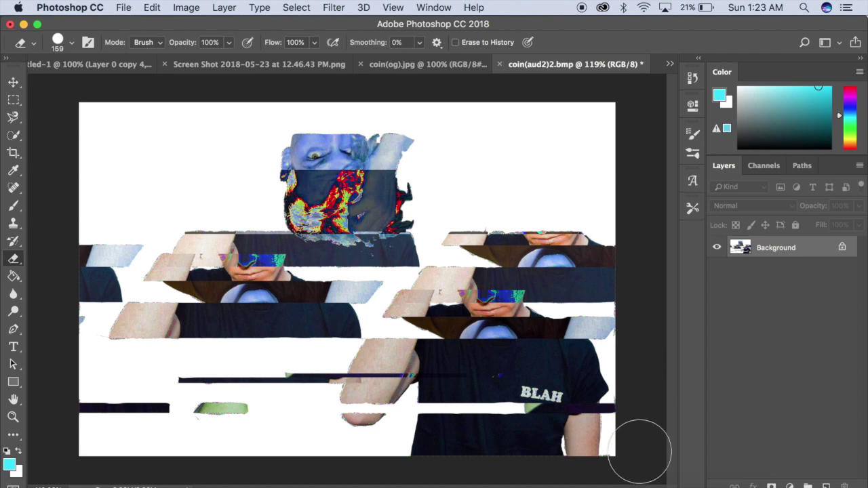
click(842, 247)
right_click(16, 263)
Set the plain eraser's brush size to 23 px
click(70, 259)
click(71, 43)
drag(92, 84, 86, 85)
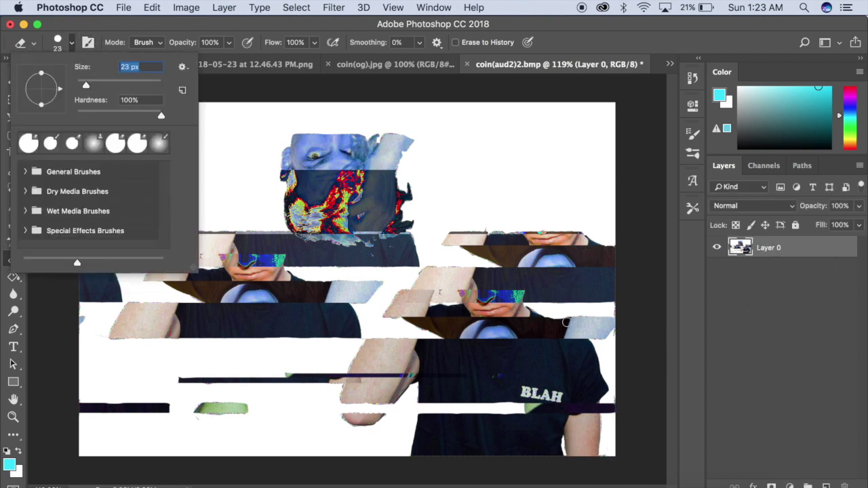
key(Return)
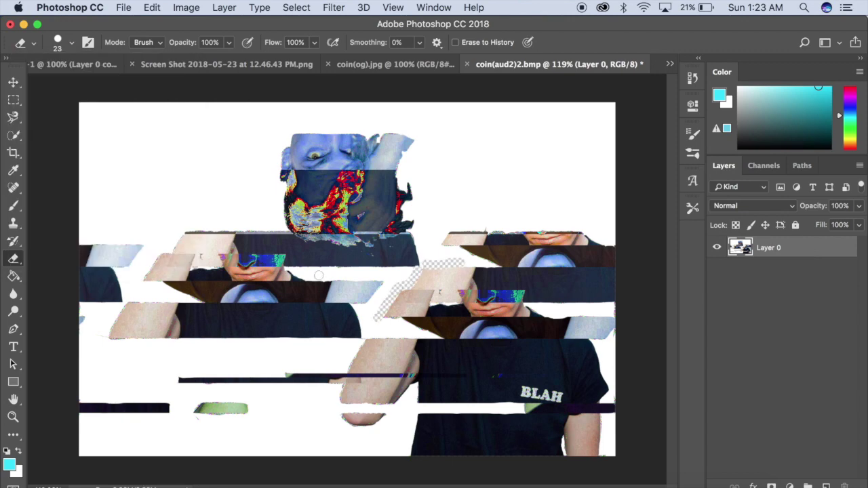
Magic-erase the white background to transparency, restoring the accidentally erased shirt area
right_click(16, 262)
click(61, 284)
click(203, 185)
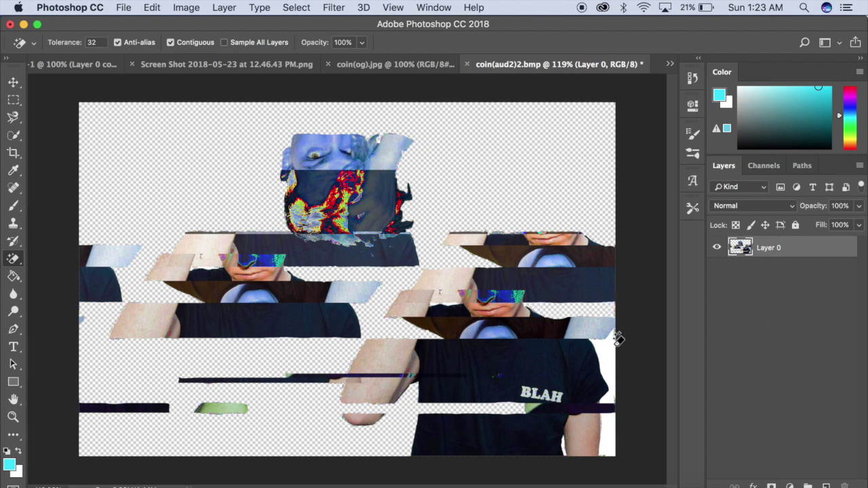
click(562, 434)
click(152, 7)
click(177, 22)
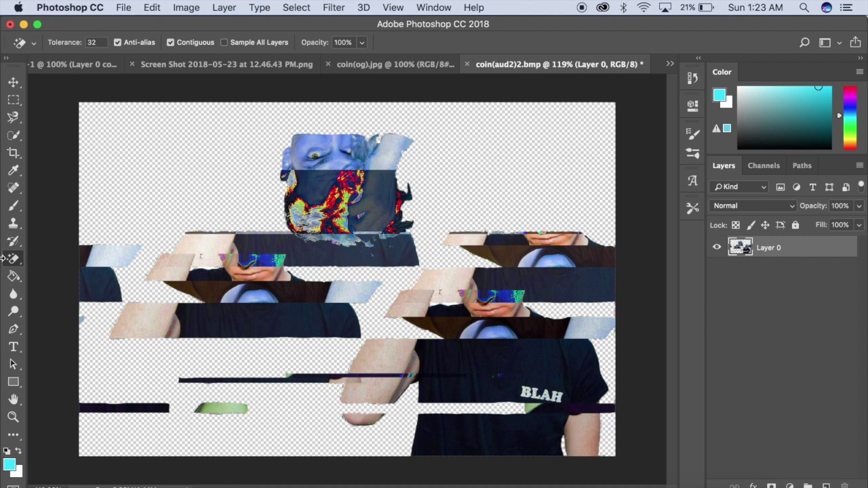
right_click(13, 258)
click(73, 256)
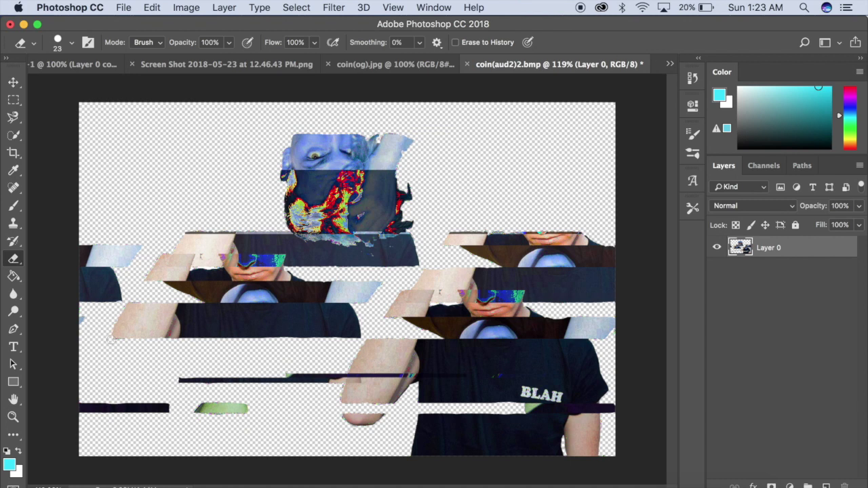
Duplicate Layer 0 as Layer 0 copy and reselect Layer 0
right_click(788, 251)
click(688, 306)
click(556, 194)
click(771, 269)
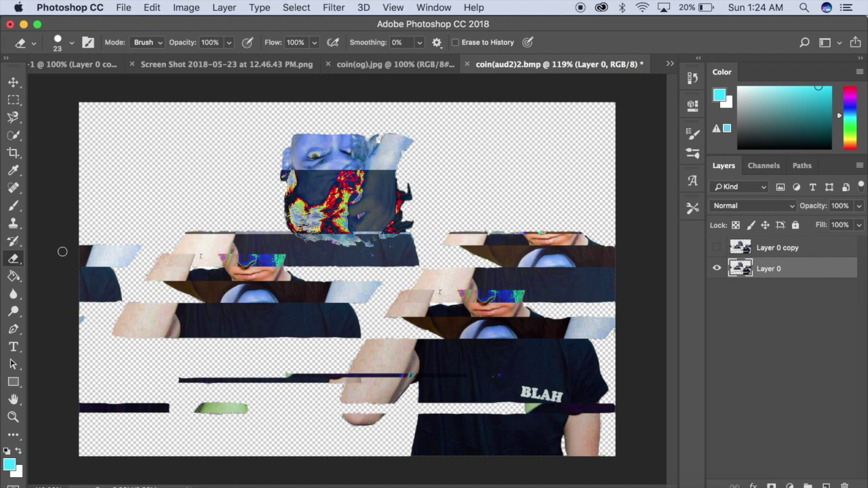
Wipe Layer 0 clear with a 3200 px eraser
right_click(13, 258)
click(73, 42)
double_click(133, 67)
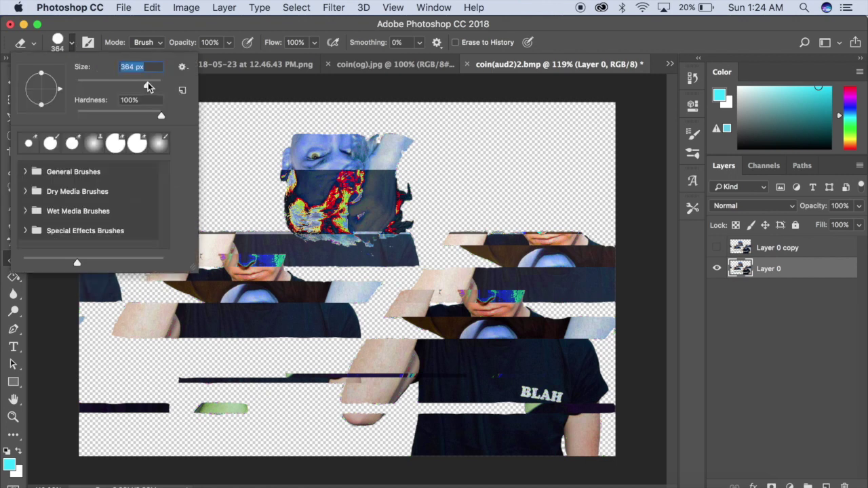
text(3200)
key(Return)
click(394, 245)
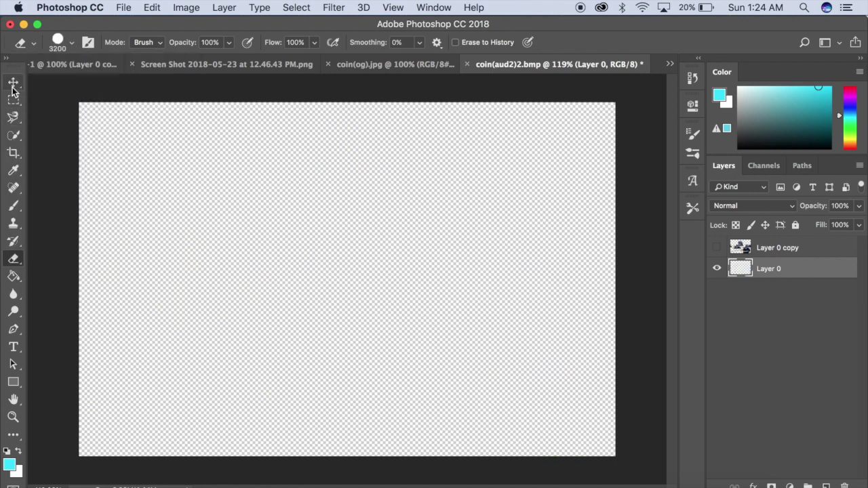
Reset the eraser to 73 px and make Layer 0 copy visible again
click(73, 42)
text(73)
key(Return)
click(13, 82)
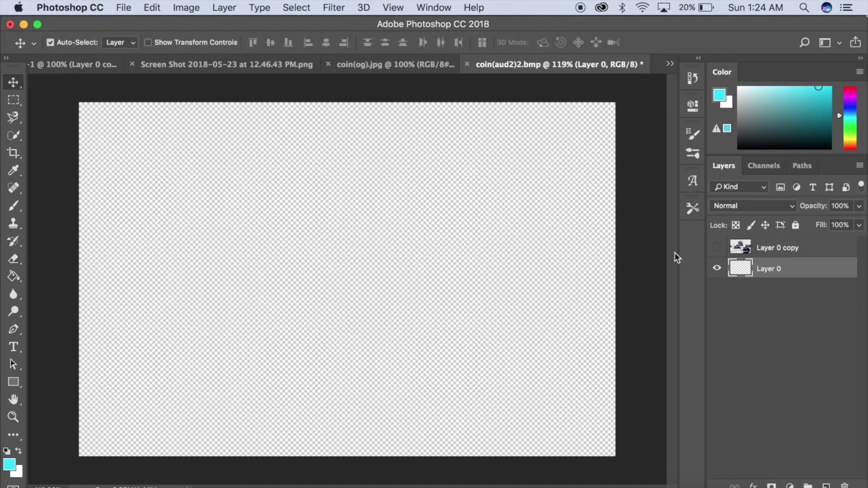
click(717, 248)
Fill Layer 0 with pale yellow using the Paint Bucket
drag(852, 129, 853, 142)
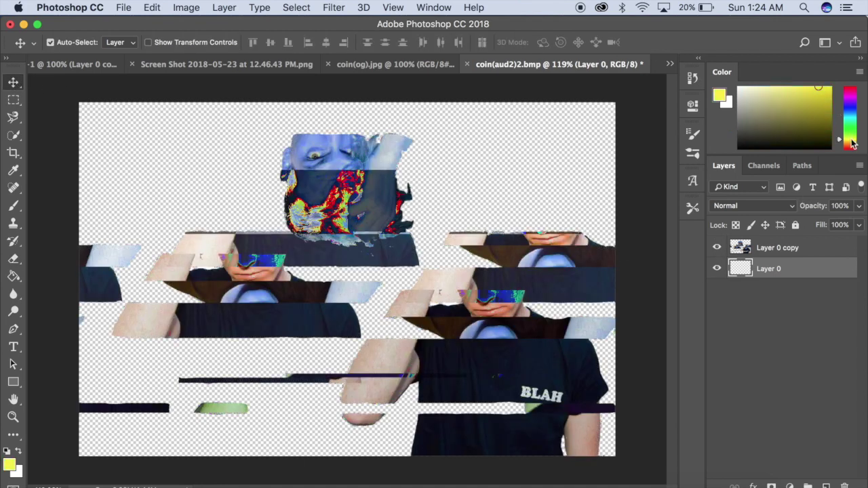
click(12, 278)
click(478, 191)
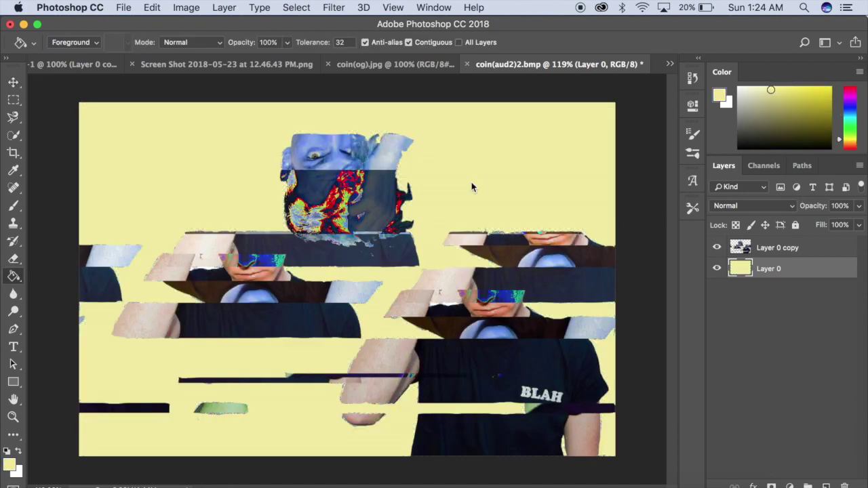
Select Layer 0 copy with the Eraser and shrink the eraser size
click(14, 82)
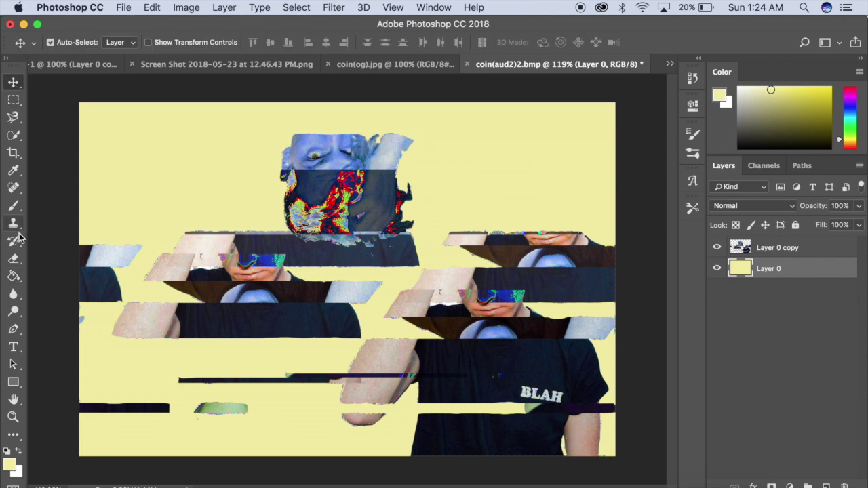
click(14, 259)
click(777, 250)
click(63, 53)
drag(106, 85, 86, 82)
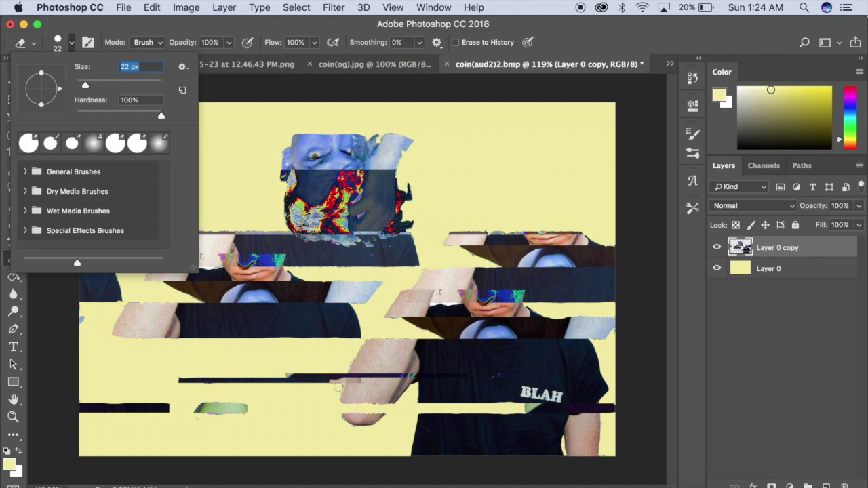
Step back the last erase and set the eraser size to 12 px
click(339, 388)
click(152, 7)
click(179, 47)
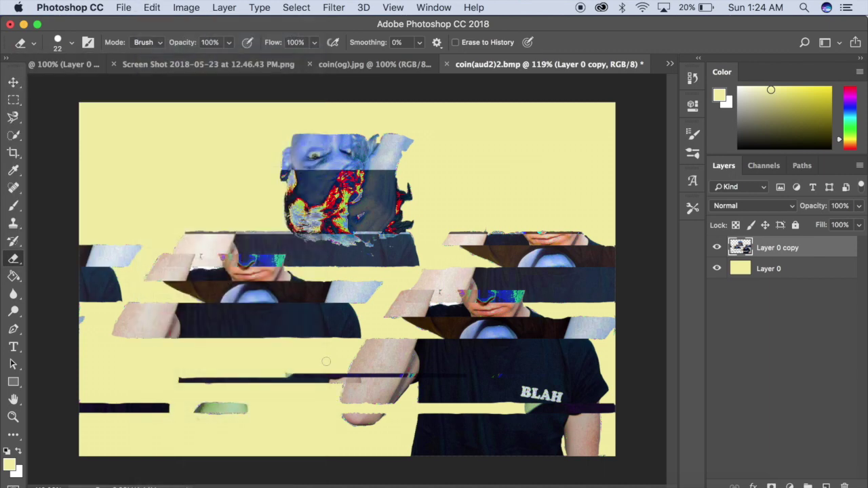
click(71, 42)
drag(85, 84, 81, 85)
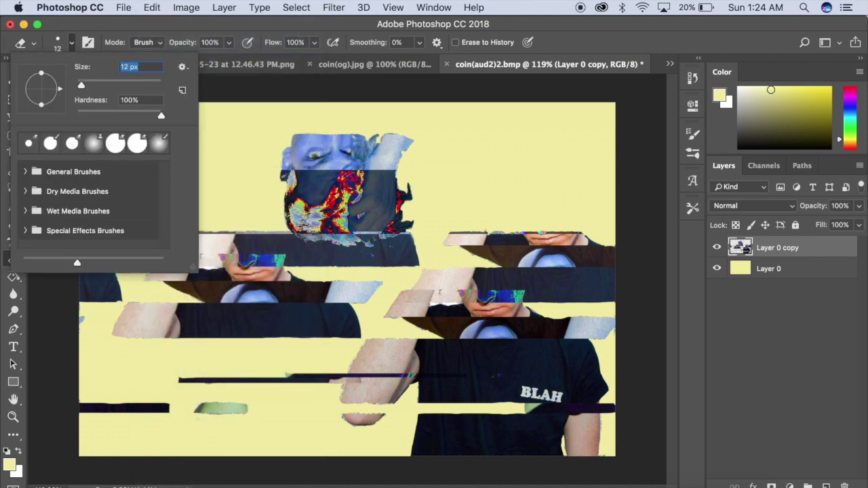
key(Return)
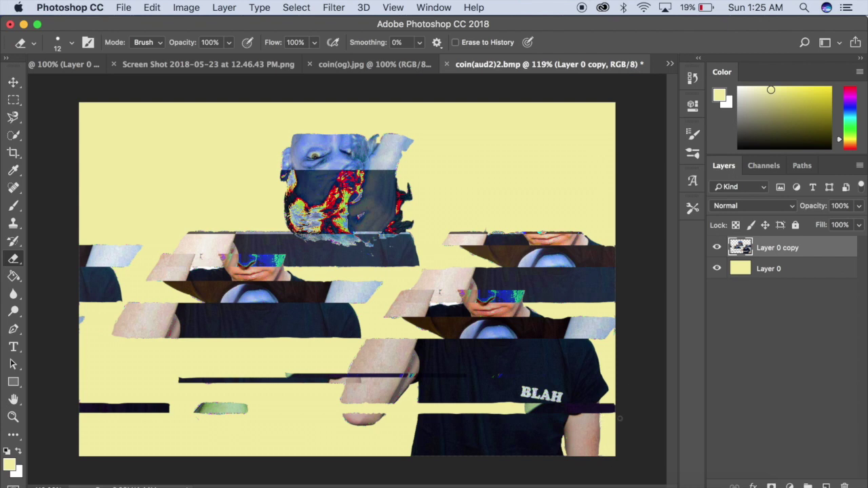
key(v)
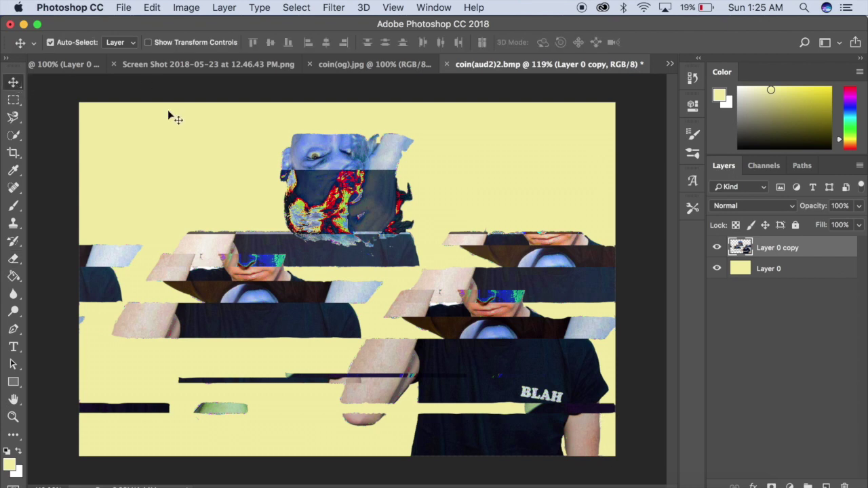
click(237, 7)
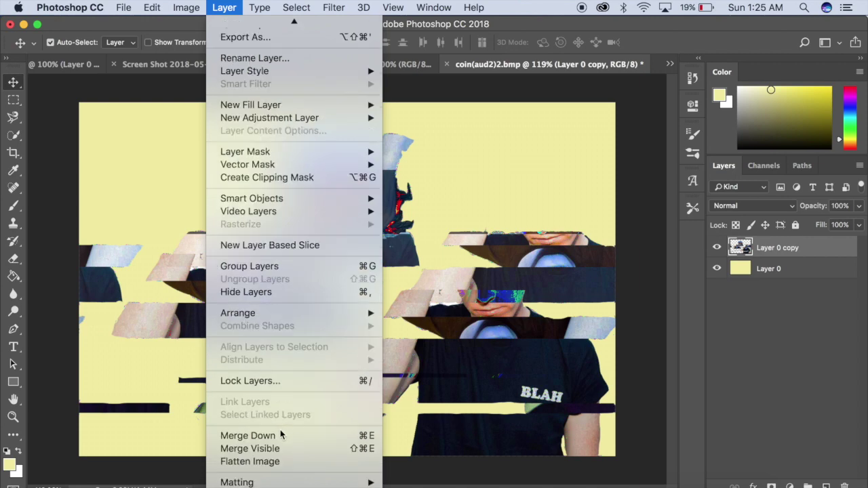
click(279, 434)
click(186, 7)
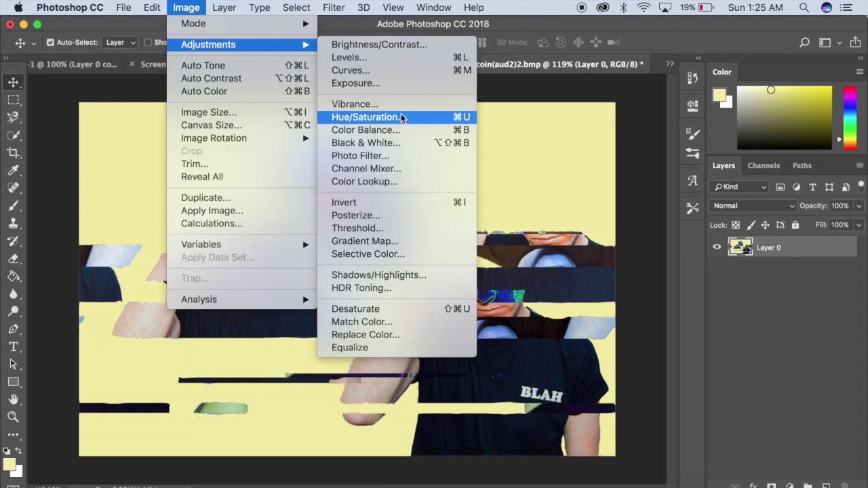
mouse_move(208, 44)
click(359, 101)
mouse_move(545, 119)
mouse_down()
mouse_move(610, 113)
mouse_move(556, 117)
mouse_up()
drag(543, 80, 555, 87)
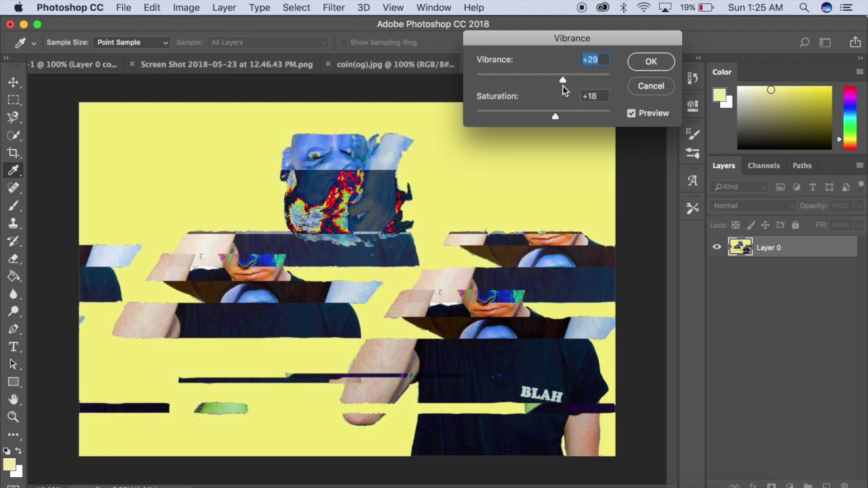
key(Return)
key(v)
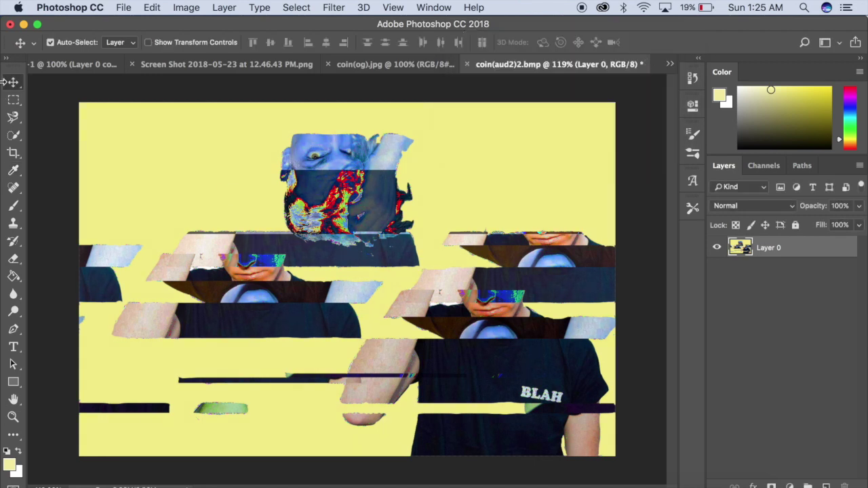
click(13, 259)
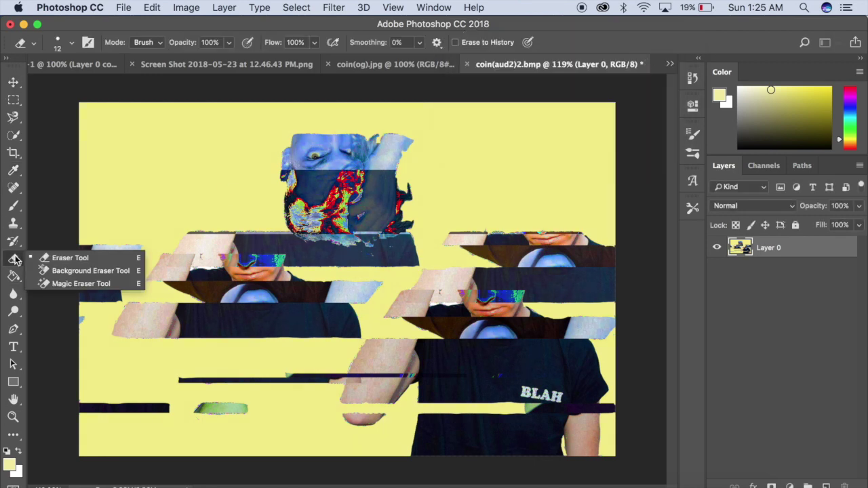
click(86, 283)
key(v)
click(685, 75)
scroll(634, 107, up, 2)
scroll(634, 107, down, 1)
scroll(634, 107, down, 1)
scroll(635, 108, down, 1)
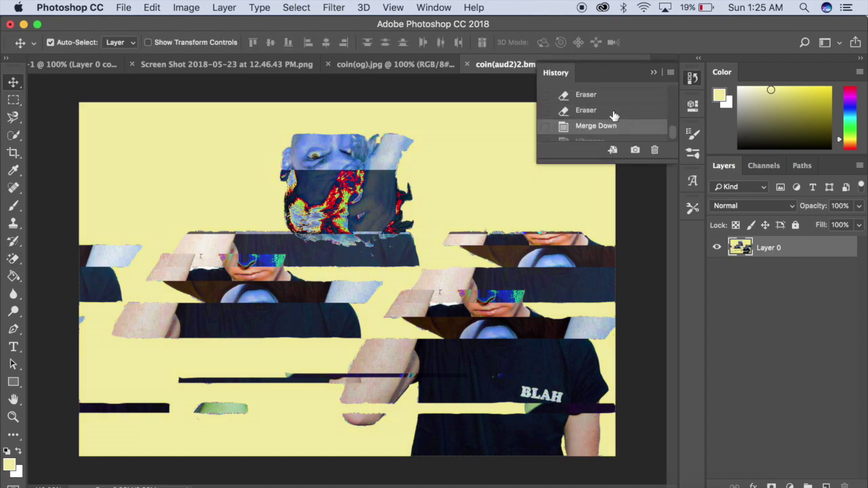
click(640, 114)
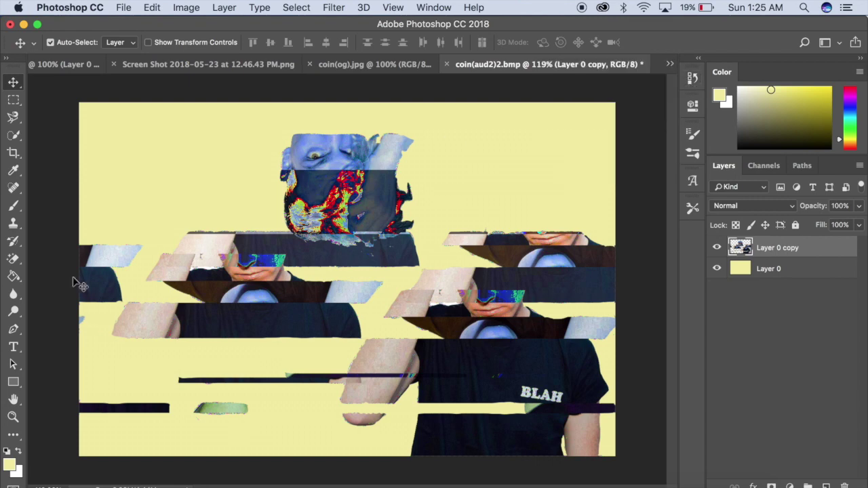
click(14, 258)
click(13, 82)
Apply Hue/Saturation with Hue -16 and Saturation +40 to Layer 0 copy
click(186, 7)
click(552, 205)
mouse_move(631, 159)
mouse_down()
mouse_move(663, 168)
mouse_move(515, 180)
mouse_up()
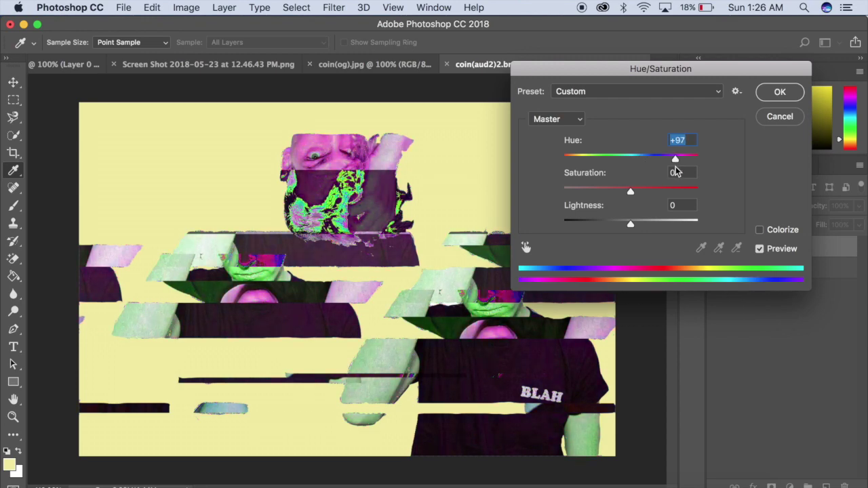
mouse_move(523, 174)
mouse_down()
mouse_move(603, 160)
mouse_move(650, 194)
mouse_up()
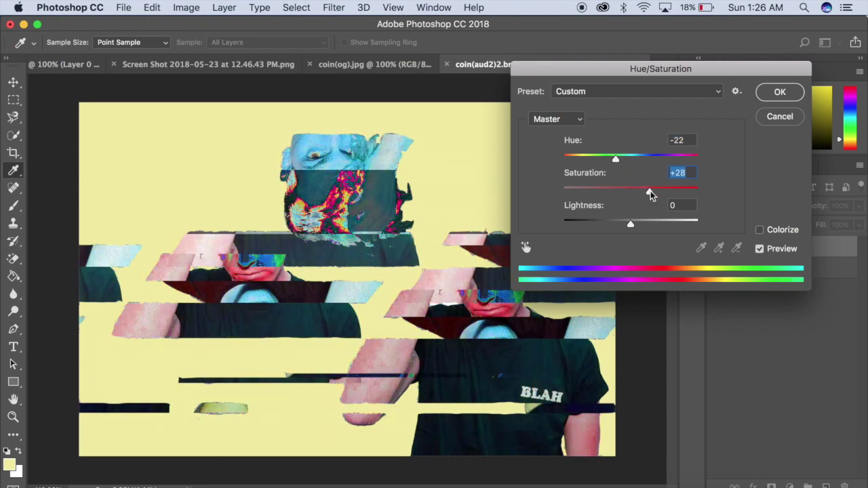
drag(613, 156, 706, 178)
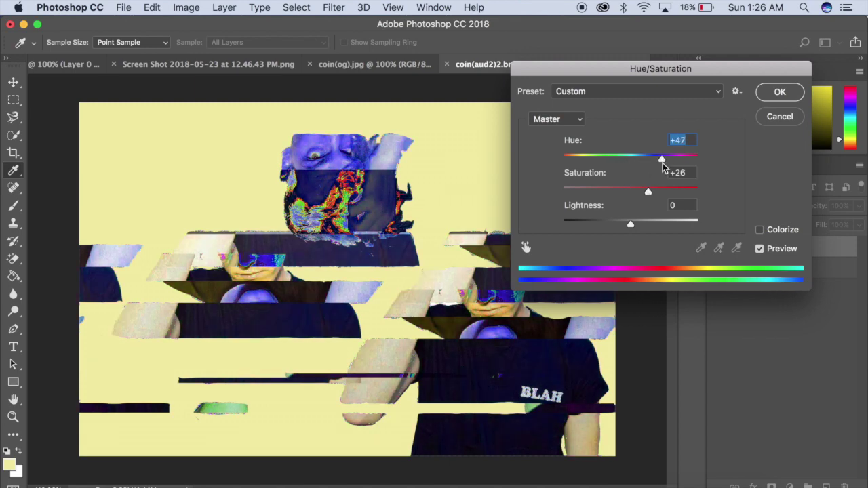
drag(577, 158, 658, 192)
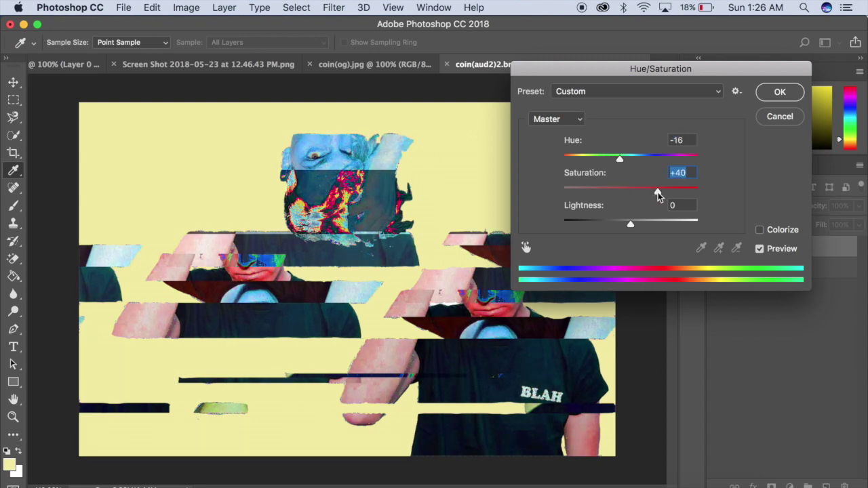
click(769, 92)
click(212, 7)
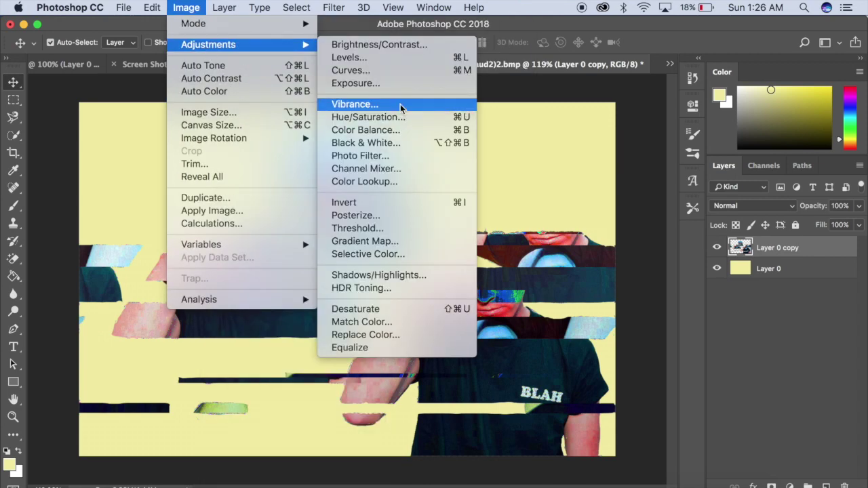
Apply a Vibrance adjustment of +100 with saturation about -3 to the glitch layer
click(400, 104)
drag(542, 79, 614, 79)
mouse_move(542, 116)
mouse_down()
mouse_move(561, 116)
mouse_move(541, 116)
mouse_up()
click(650, 61)
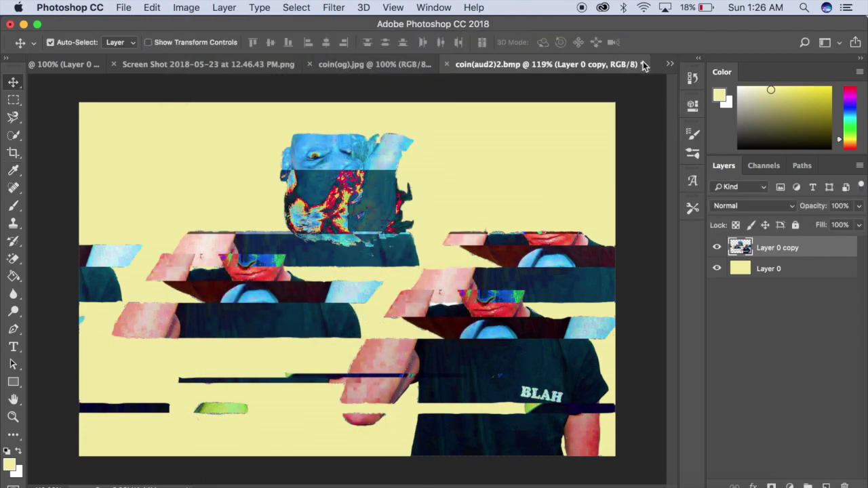
click(152, 7)
click(169, 29)
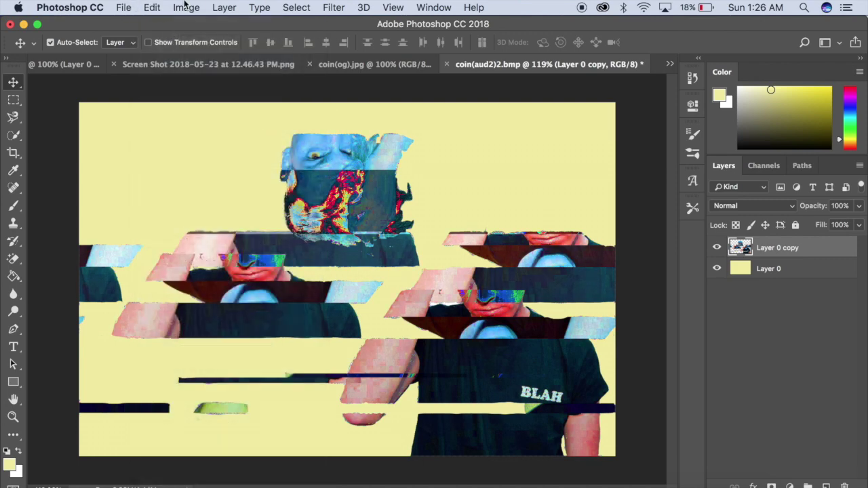
Set brightness 56 and contrast 15, then merge the glitch layer into the yellow background
click(186, 8)
click(380, 38)
drag(554, 141, 497, 144)
mouse_move(559, 141)
mouse_down()
mouse_move(591, 141)
mouse_move(564, 141)
mouse_up()
mouse_move(559, 111)
mouse_down()
mouse_move(580, 112)
mouse_move(542, 117)
mouse_move(553, 112)
mouse_up()
click(662, 98)
click(224, 8)
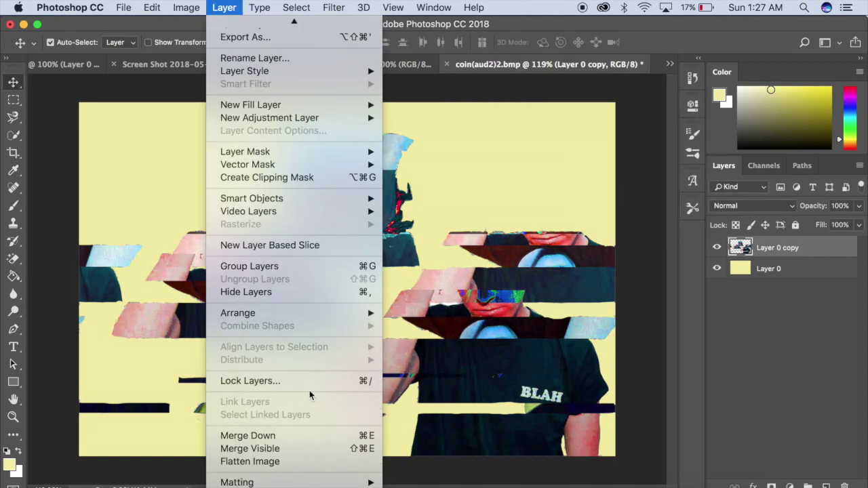
click(291, 434)
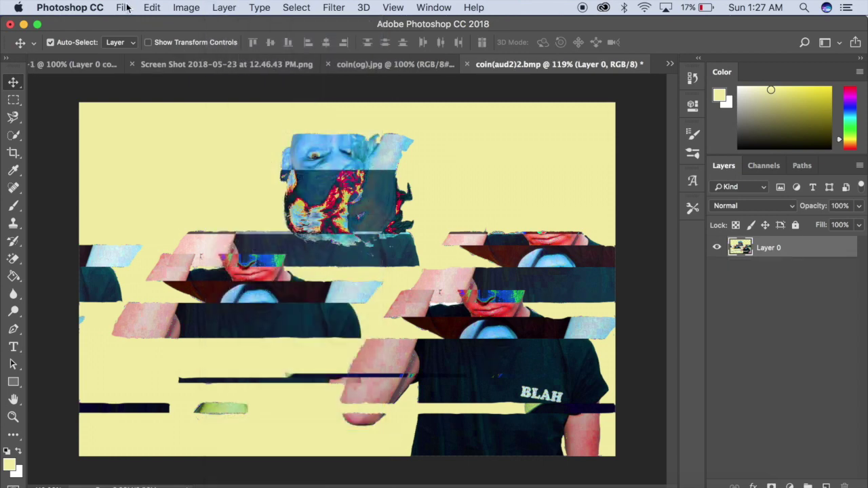
Save the merged portrait as a JPEG named 'c' in Documents, accepting the default JPEG options
click(124, 8)
click(179, 145)
text(coin(cl).psd)
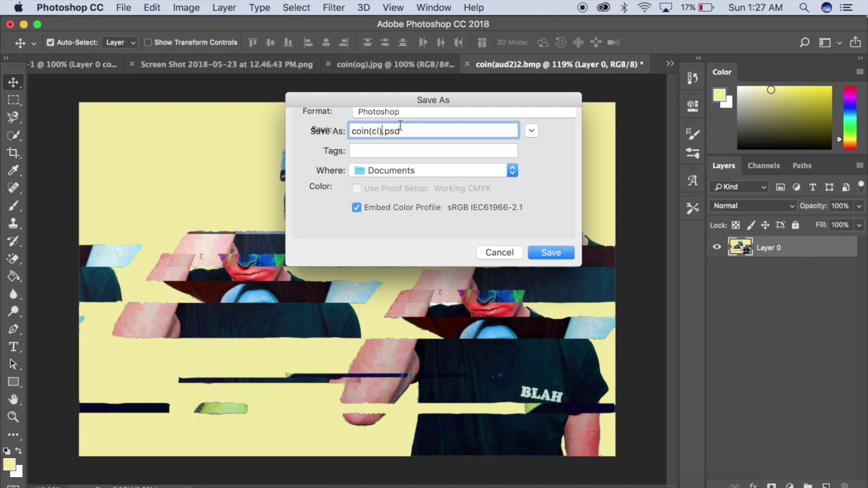
click(400, 112)
click(387, 181)
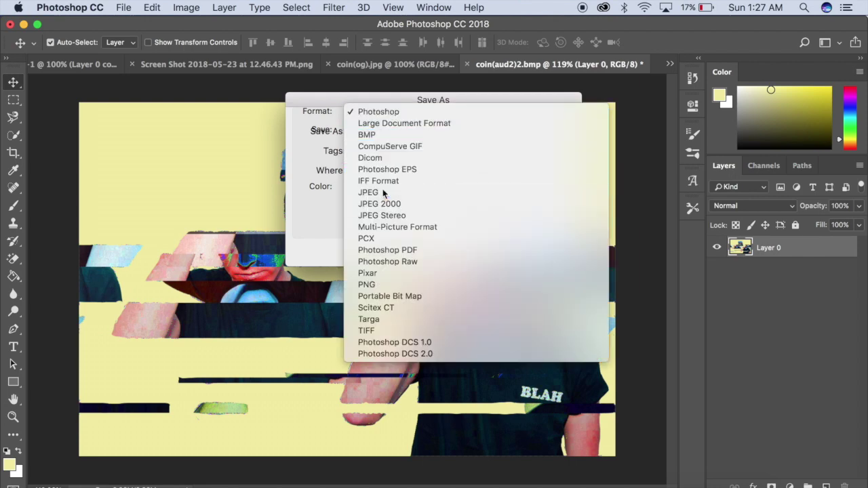
click(550, 252)
click(513, 126)
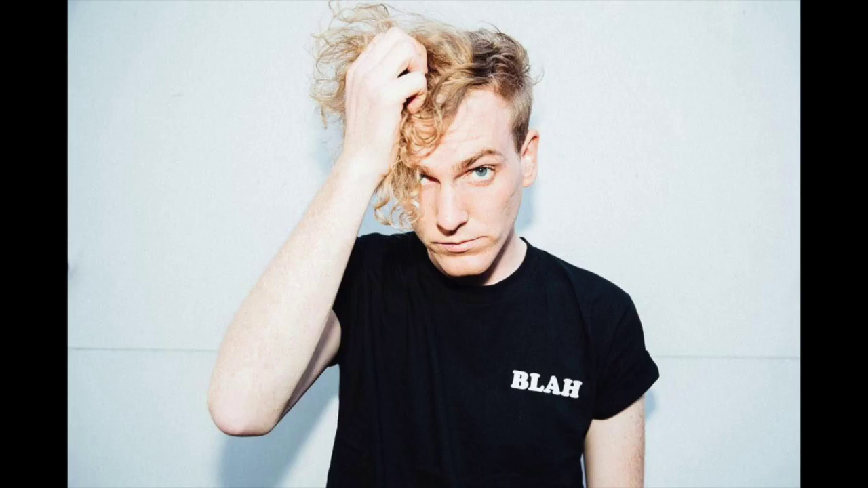